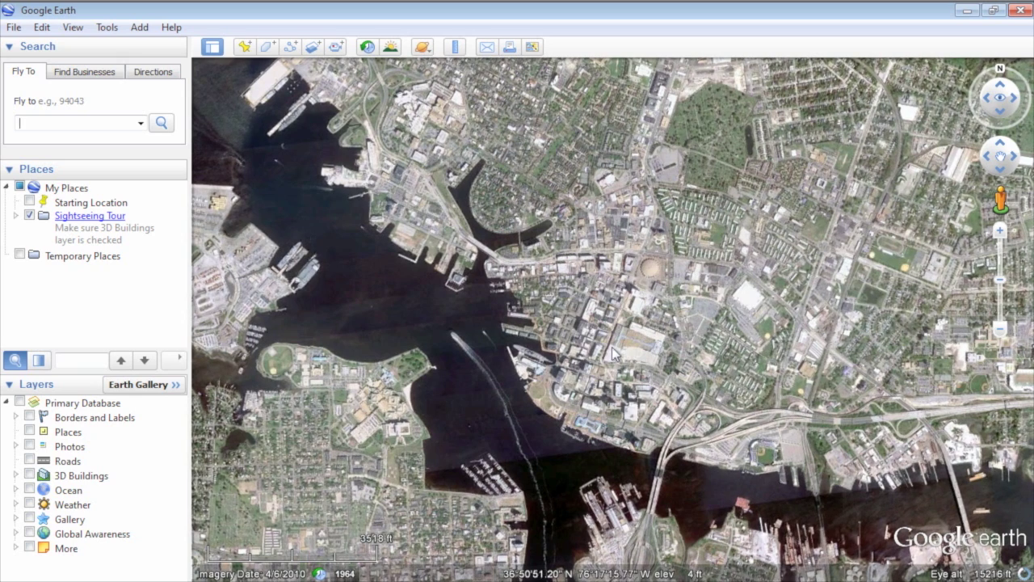
# Step: Create a Norfolk folder in My Places with a Downtown folder nested inside it
pyautogui.click(139, 27)
pyautogui.click(150, 46)
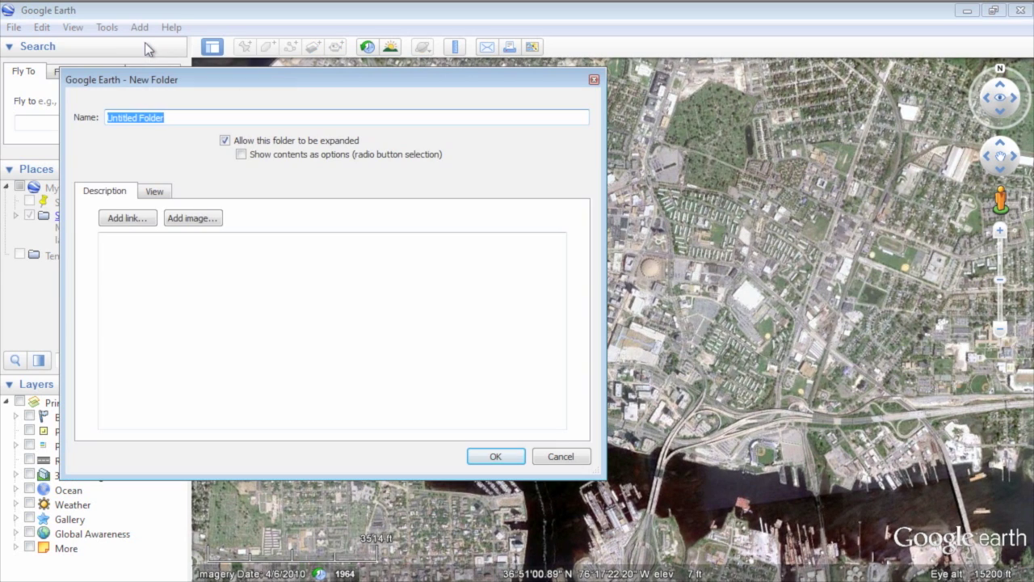
pyautogui.write('Norfolk')
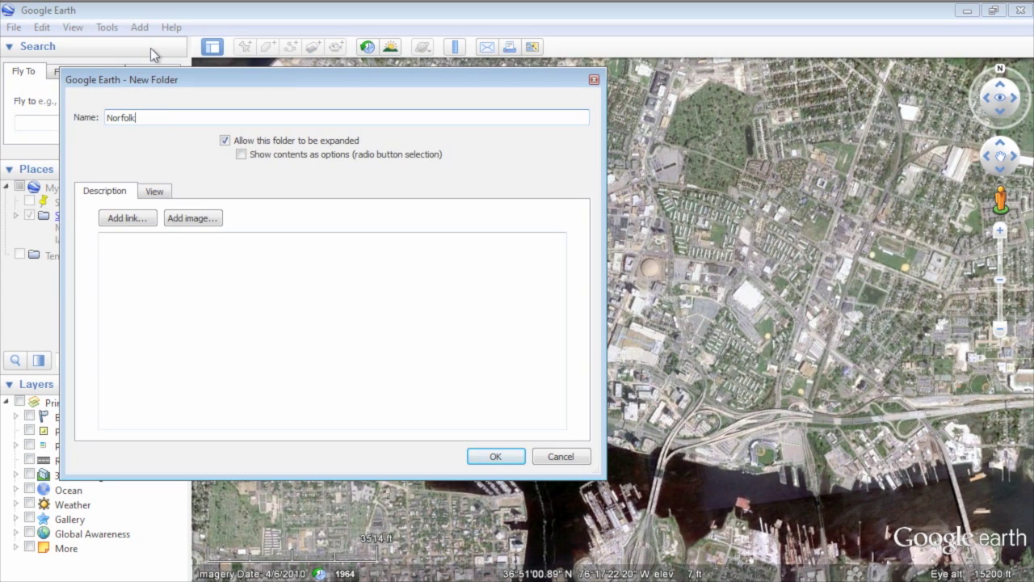
pyautogui.click(496, 457)
pyautogui.click(139, 27)
pyautogui.click(150, 46)
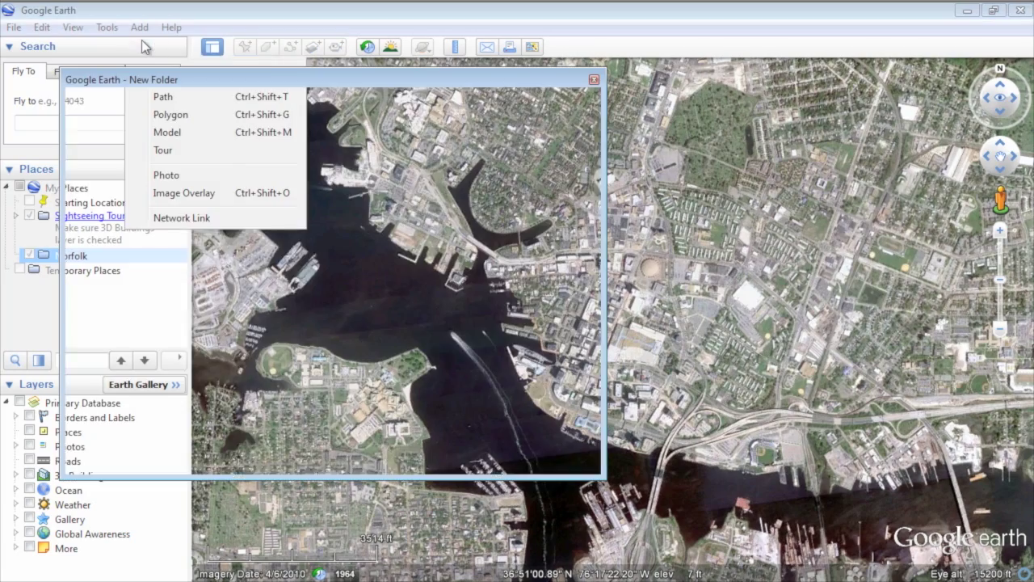
pyautogui.write('Downtown')
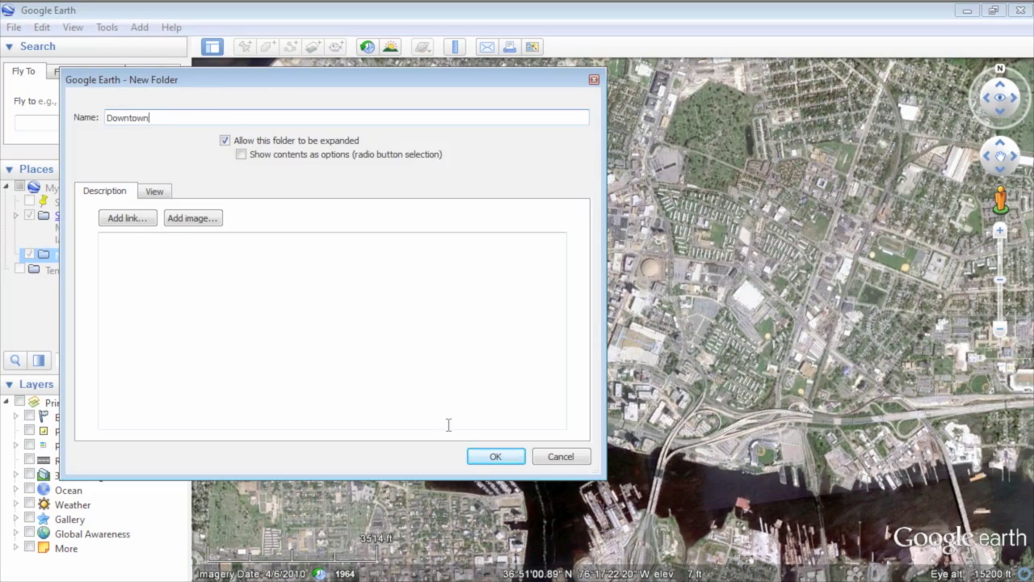
pyautogui.click(495, 456)
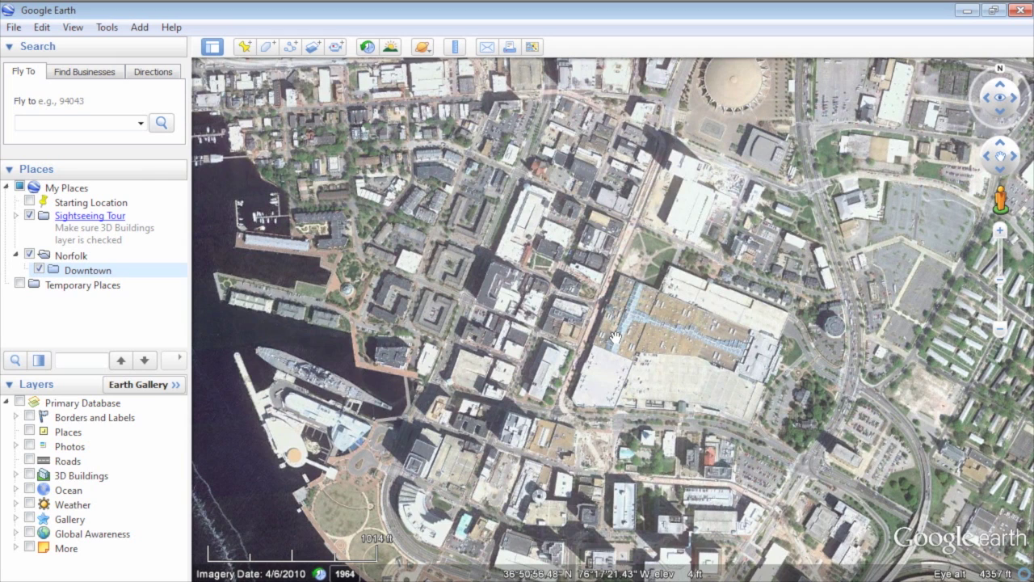
# Step: Add a 'Boush St and Freemason St' folder inside Downtown and zoom in on that intersection
pyautogui.scroll(5, 616, 337)
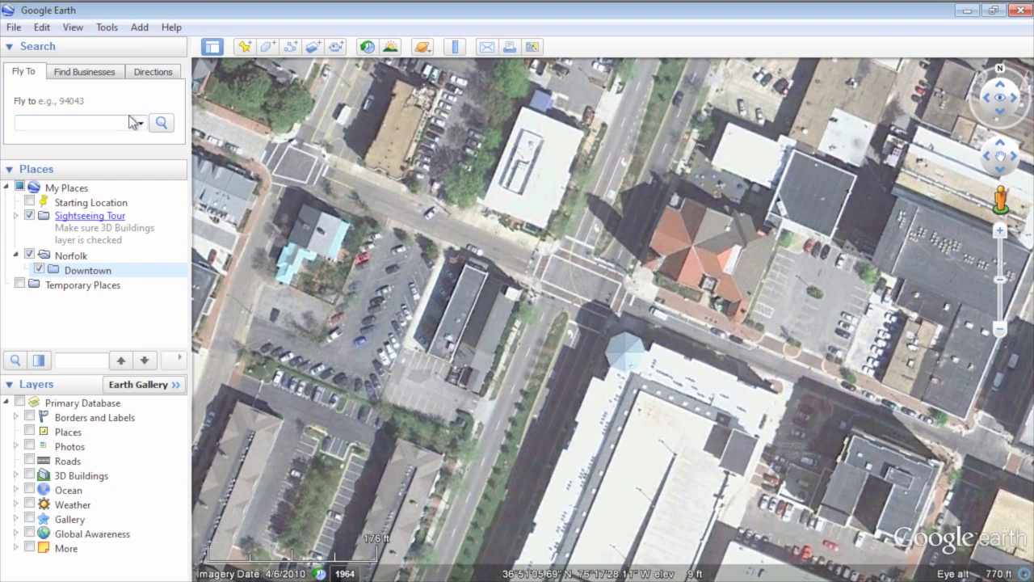
pyautogui.click(139, 27)
pyautogui.click(148, 42)
pyautogui.write('Boush St and Free')
pyautogui.write('mass')
pyautogui.write('n St')
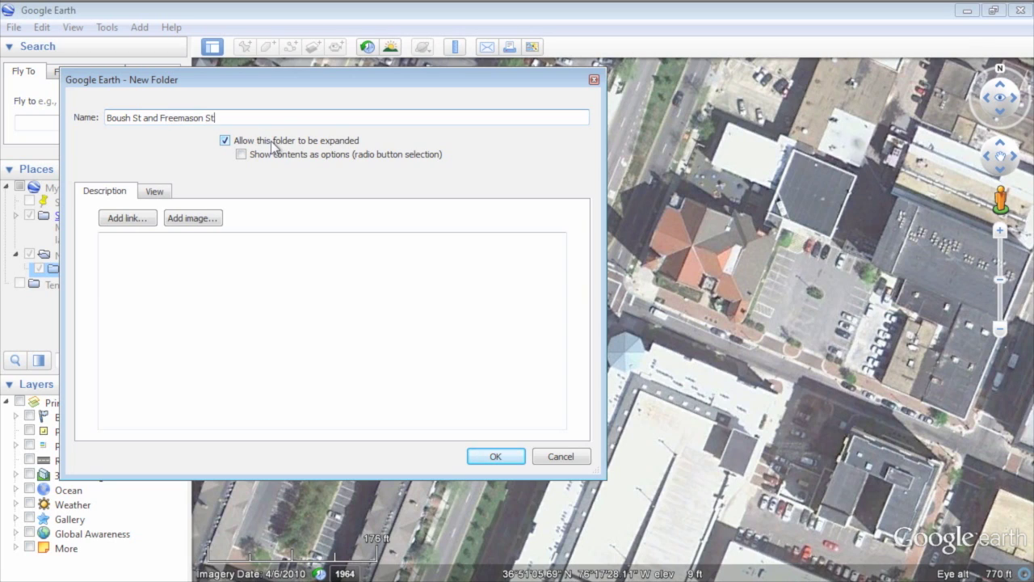
pyautogui.click(495, 457)
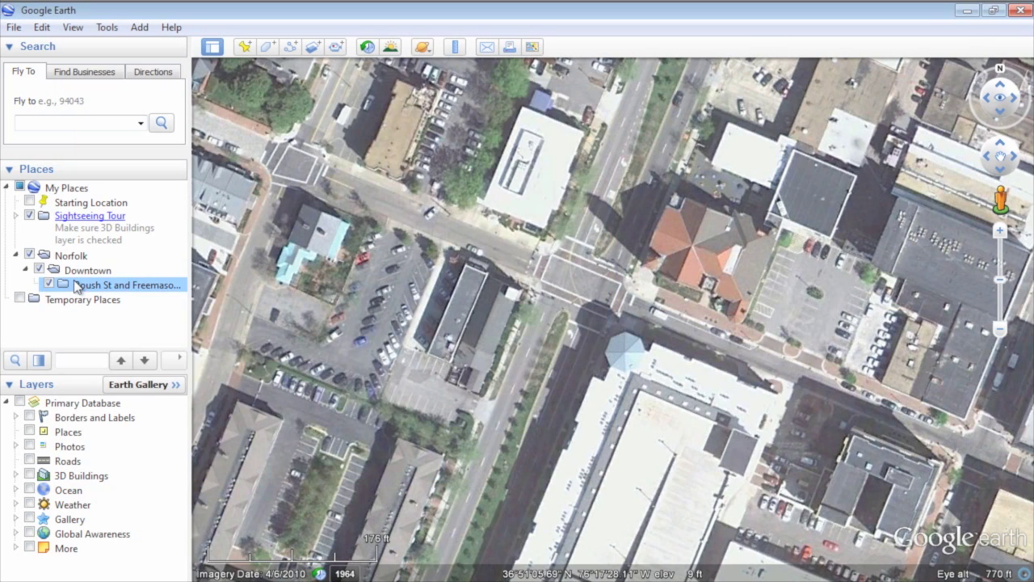
pyautogui.doubleClick(580, 281)
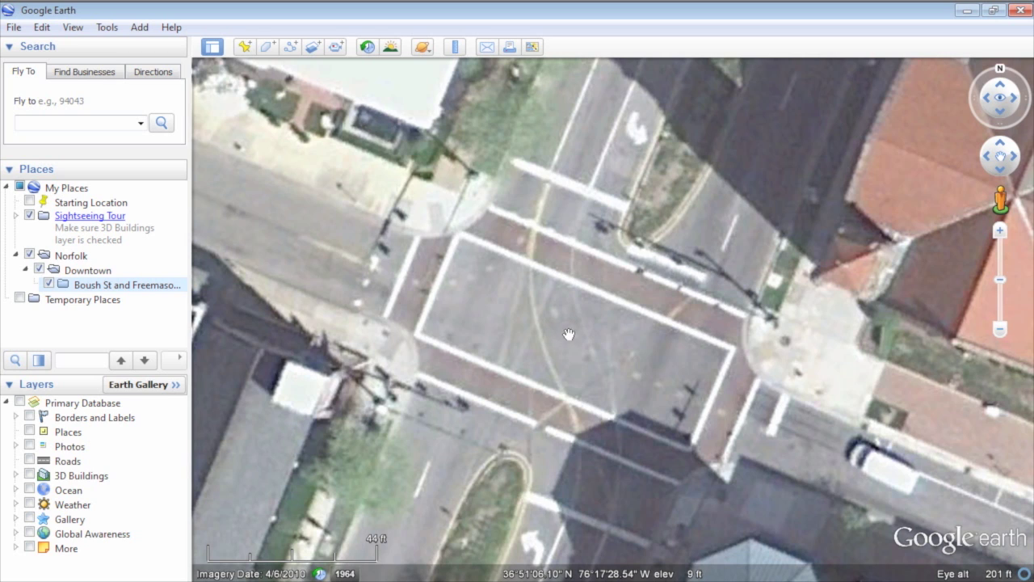
# Step: Drop an Untitled Placemark at the centre of the Boush St and Freemason St intersection
pyautogui.click(244, 47)
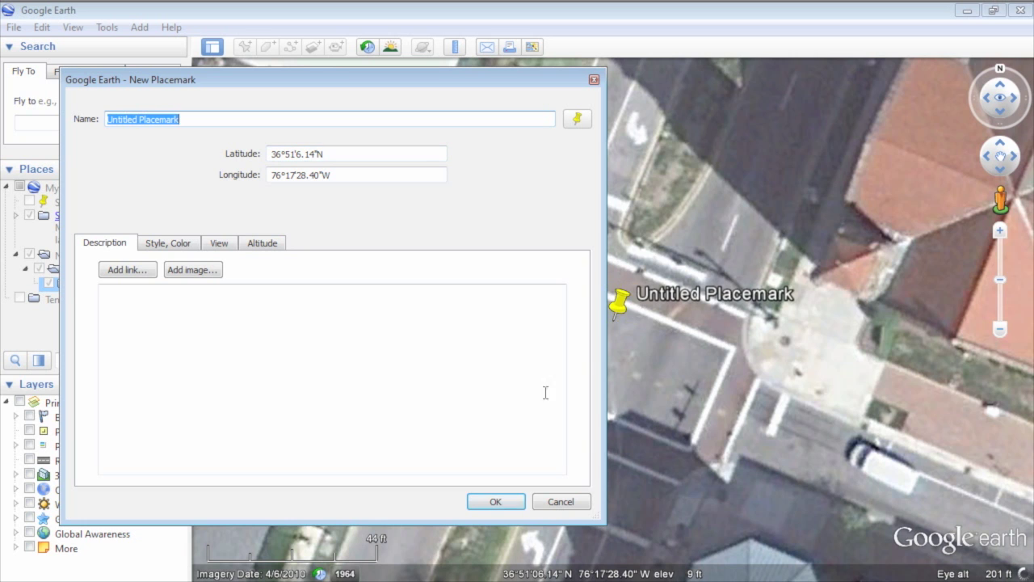
pyautogui.click(516, 502)
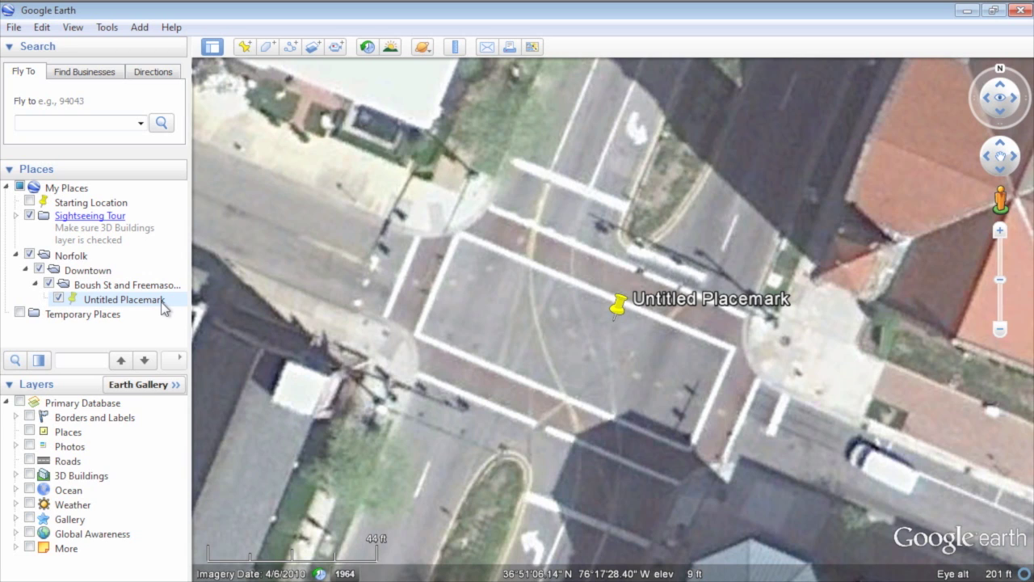
# Step: Move the first placemark to the lower-right corner (36°51'5.93"N, 76°17'27.82"W), then add a second
pyautogui.rightClick(162, 303)
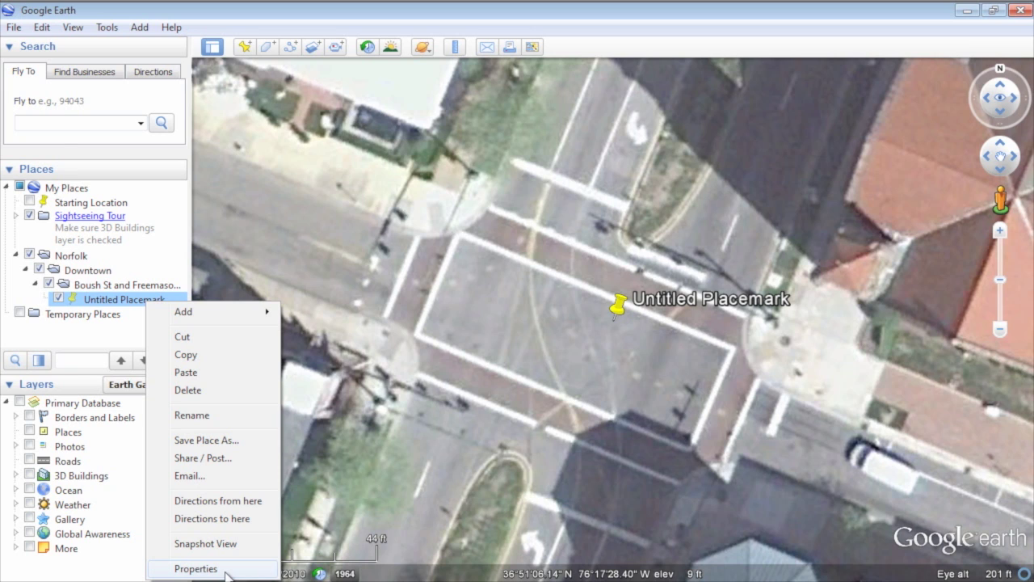
pyautogui.click(196, 568)
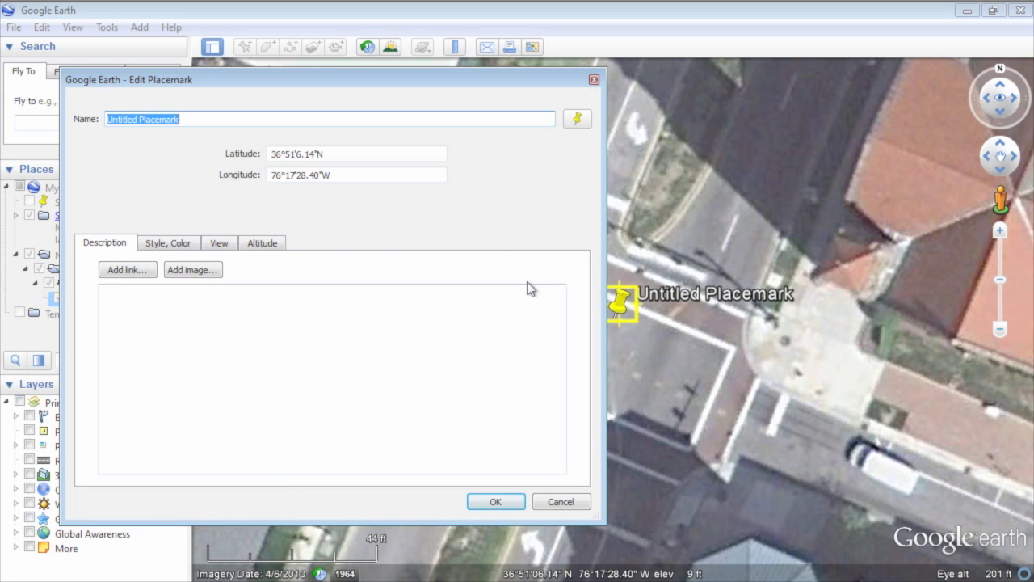
pyautogui.click(622, 313)
pyautogui.moveTo(623, 314); pyautogui.dragTo(796, 412)
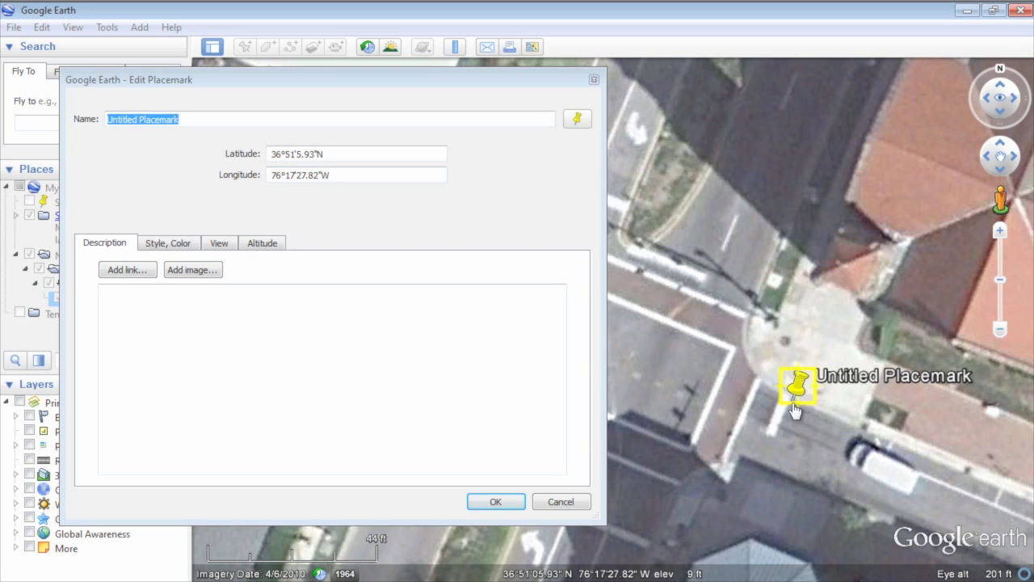
pyautogui.click(497, 502)
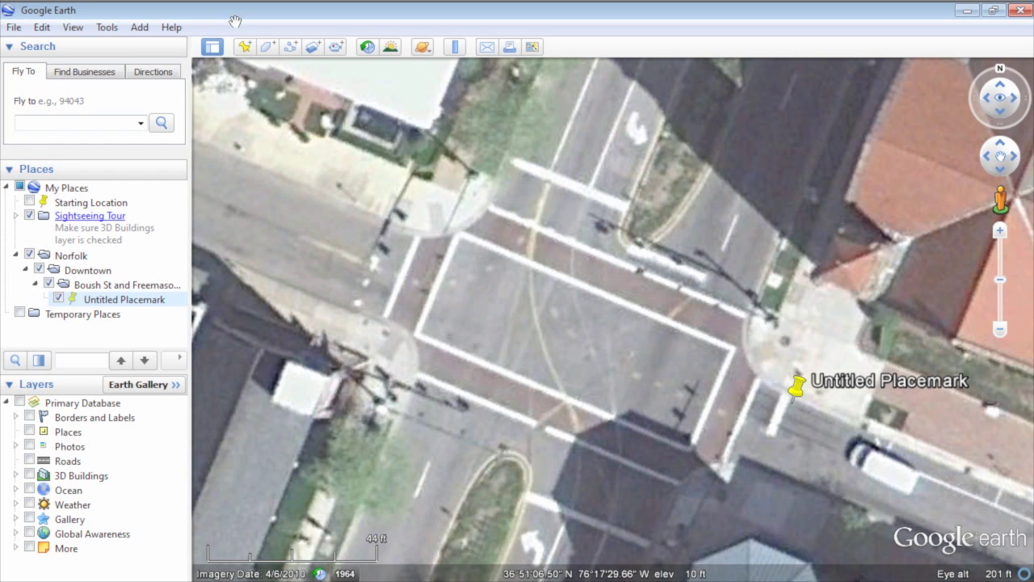
pyautogui.click(244, 47)
# Step: Place the second placemark at the top of the intersection and a third on its left side
pyautogui.moveTo(443, 83); pyautogui.dragTo(243, 72)
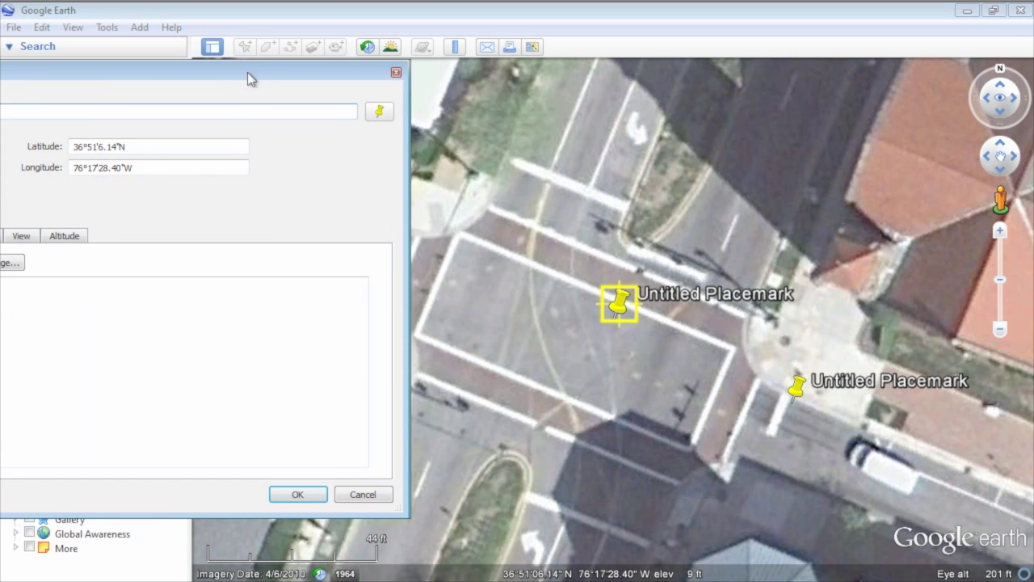
pyautogui.moveTo(620, 315); pyautogui.dragTo(519, 165)
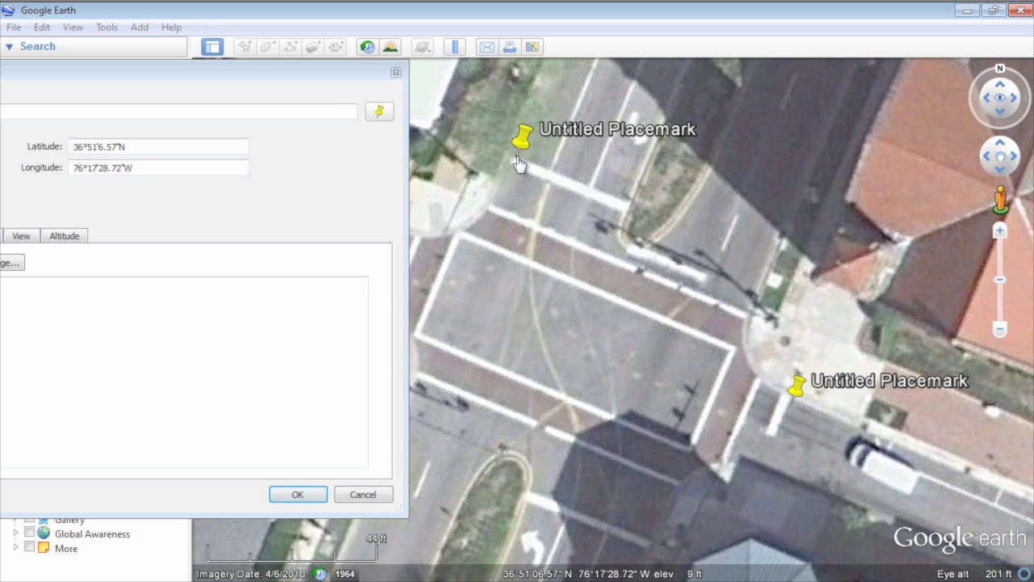
pyautogui.click(300, 496)
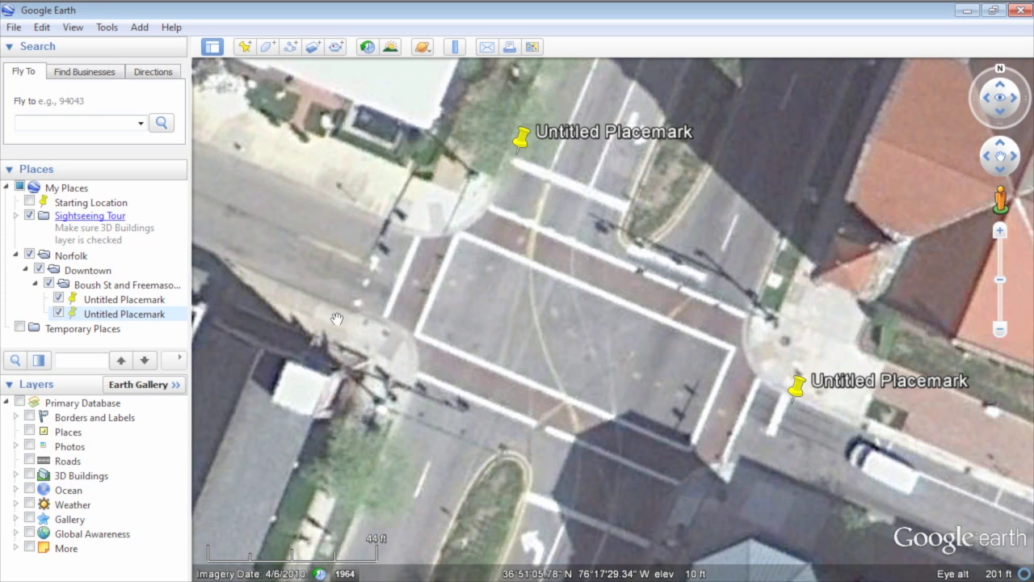
pyautogui.click(245, 46)
pyautogui.moveTo(372, 76); pyautogui.dragTo(1022, 296)
pyautogui.moveTo(621, 314); pyautogui.dragTo(358, 297)
pyautogui.moveTo(766, 295); pyautogui.dragTo(577, 133)
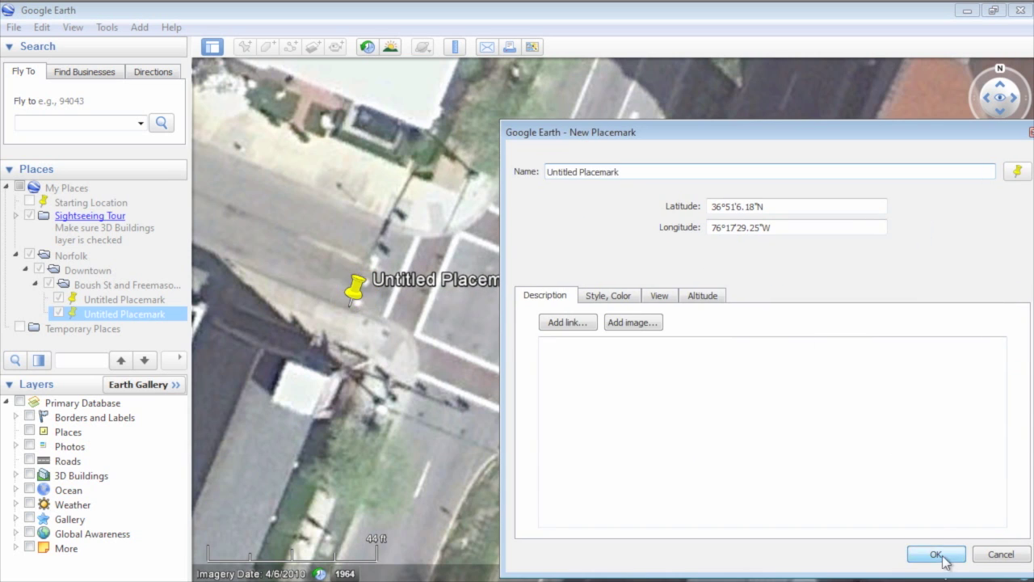
pyautogui.click(930, 554)
# Step: Add a fourth placemark at the intersection's bottom crossing
pyautogui.rightClick(131, 332)
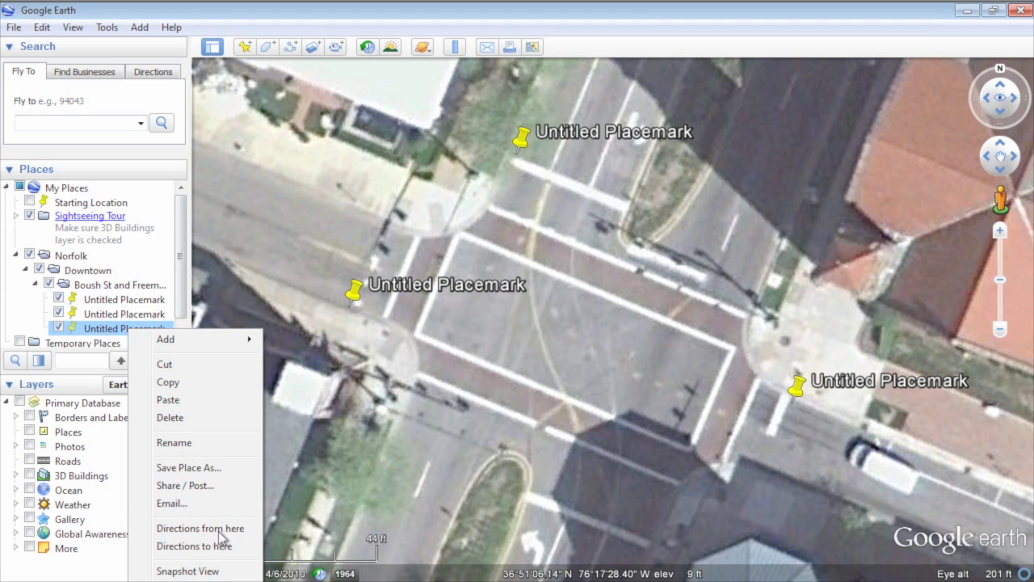
pyautogui.click(245, 46)
pyautogui.click(245, 46)
pyautogui.moveTo(603, 134); pyautogui.dragTo(15, 81)
pyautogui.moveTo(618, 315); pyautogui.dragTo(656, 559)
pyautogui.click(352, 504)
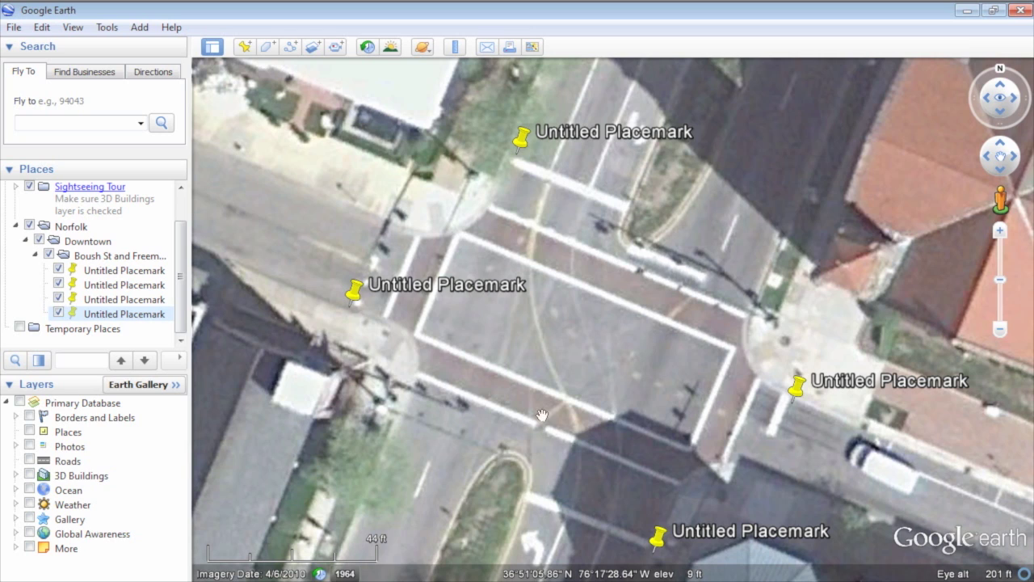
# Step: Shift the first and second placemarks onto their intersection corners through Properties
pyautogui.rightClick(140, 274)
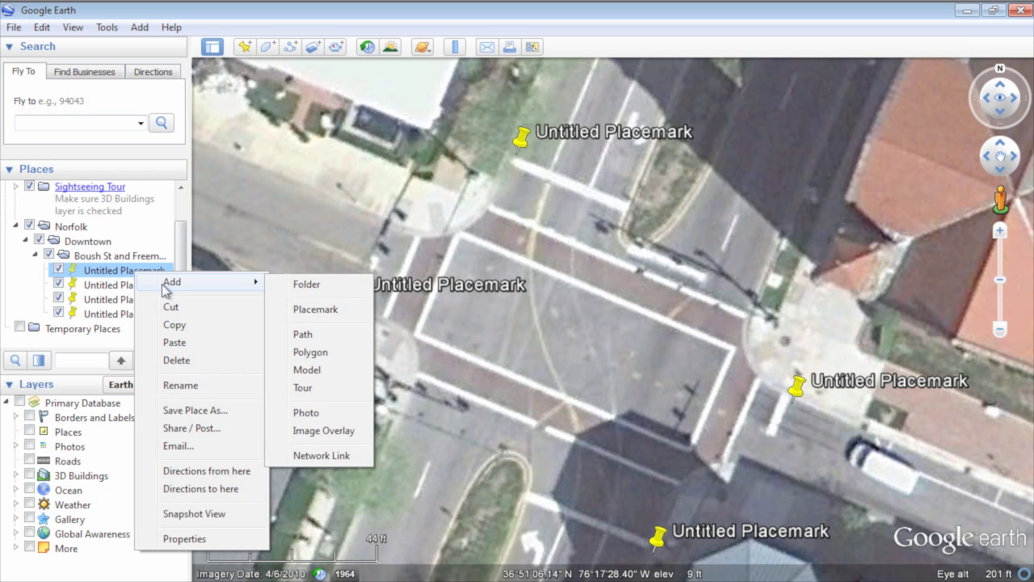
pyautogui.click(176, 538)
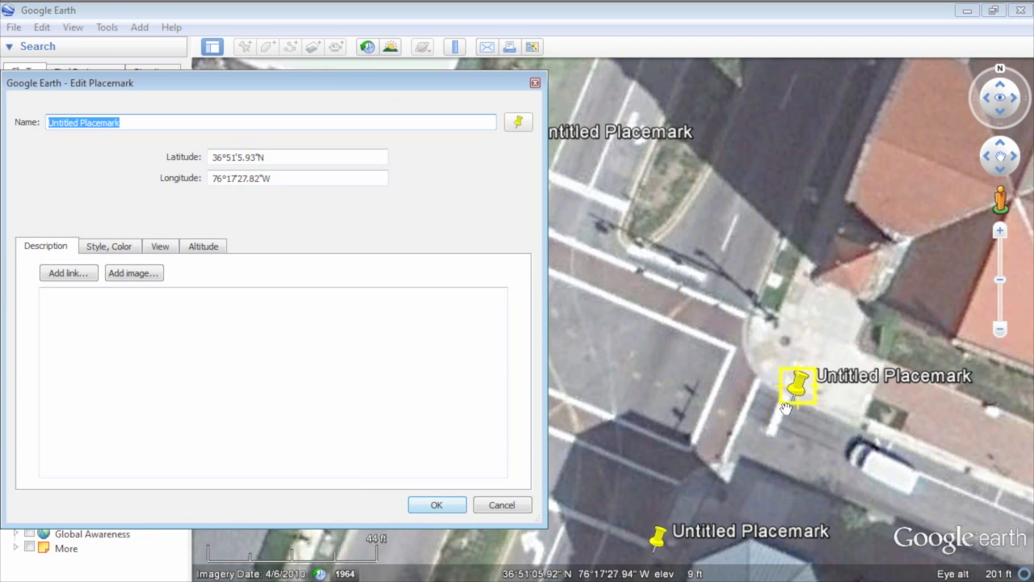
pyautogui.moveTo(791, 399); pyautogui.dragTo(750, 358)
pyautogui.click(502, 503)
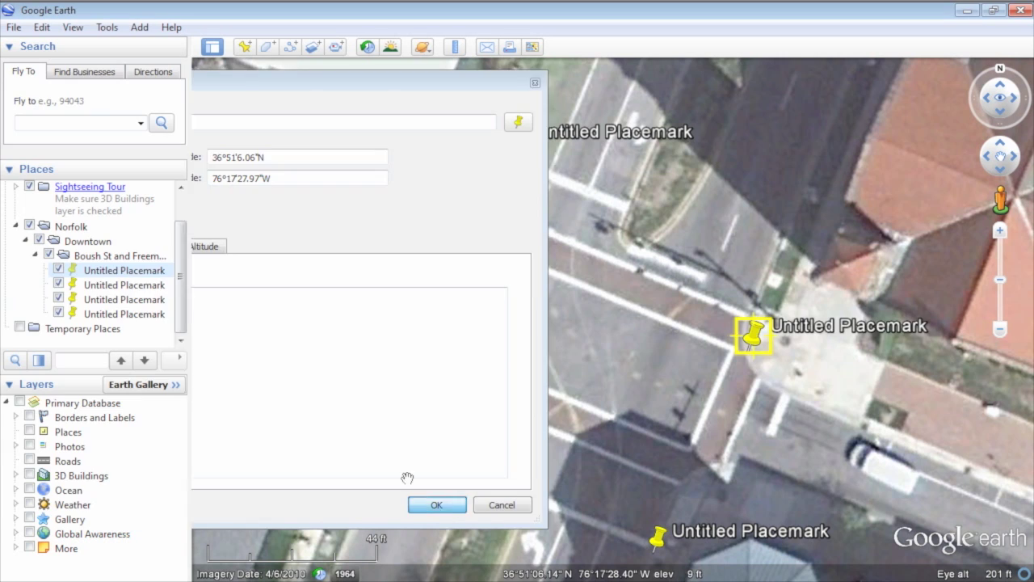
pyautogui.rightClick(174, 282)
pyautogui.click(203, 547)
pyautogui.moveTo(436, 87); pyautogui.dragTo(850, 288)
pyautogui.moveTo(529, 161); pyautogui.dragTo(460, 236)
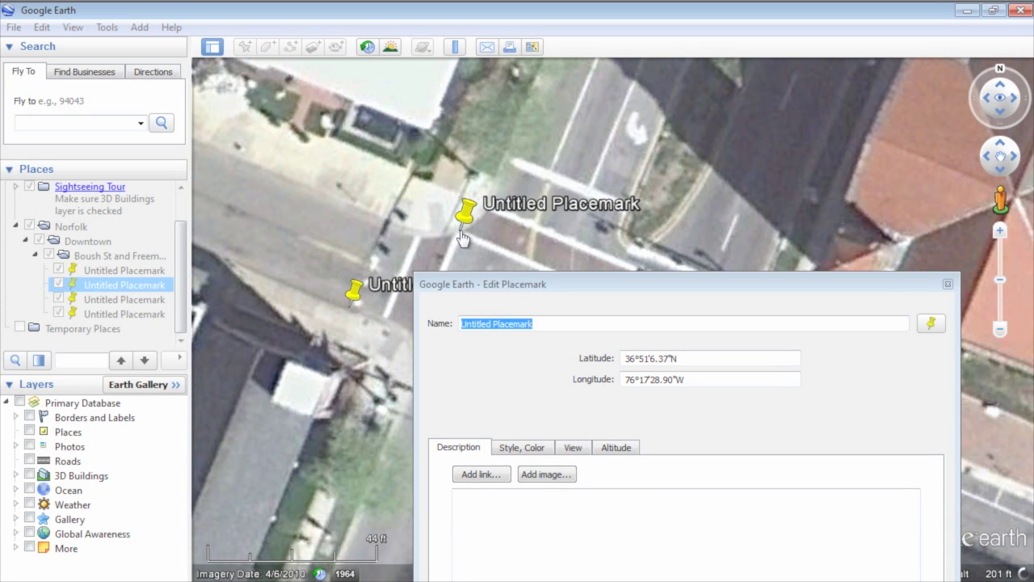
pyautogui.moveTo(877, 279); pyautogui.dragTo(845, 155)
pyautogui.moveTo(920, 170); pyautogui.dragTo(856, 76)
pyautogui.click(811, 498)
# Step: Shift the third and fourth placemarks onto their corners, the last at 36°51'5.75"N, 76°17'28.12"W
pyautogui.rightClick(158, 299)
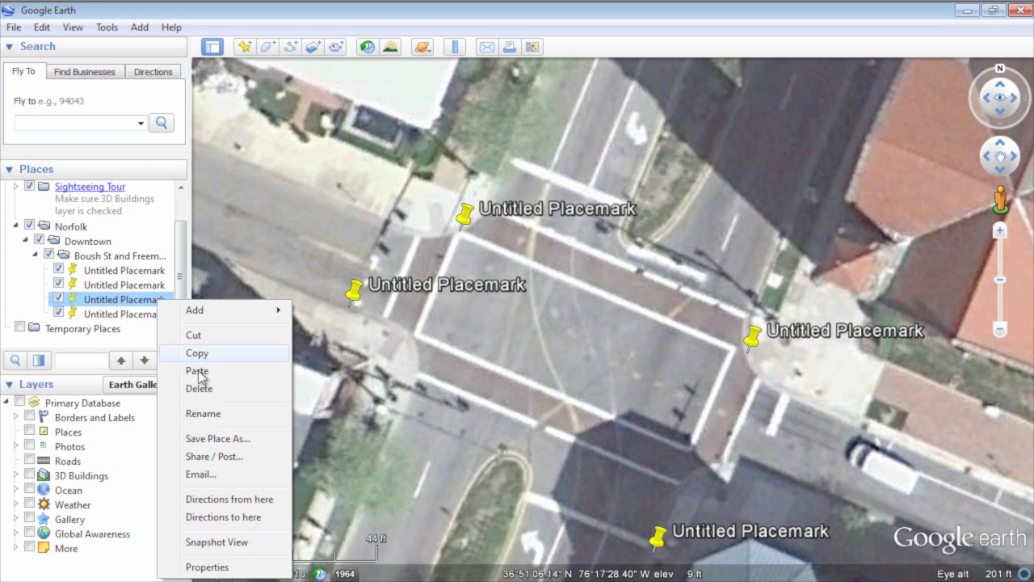
pyautogui.click(207, 566)
pyautogui.moveTo(524, 78); pyautogui.dragTo(608, 76)
pyautogui.moveTo(363, 291); pyautogui.dragTo(422, 330)
pyautogui.click(895, 496)
pyautogui.rightClick(138, 315)
pyautogui.click(181, 571)
pyautogui.moveTo(792, 77); pyautogui.dragTo(329, 76)
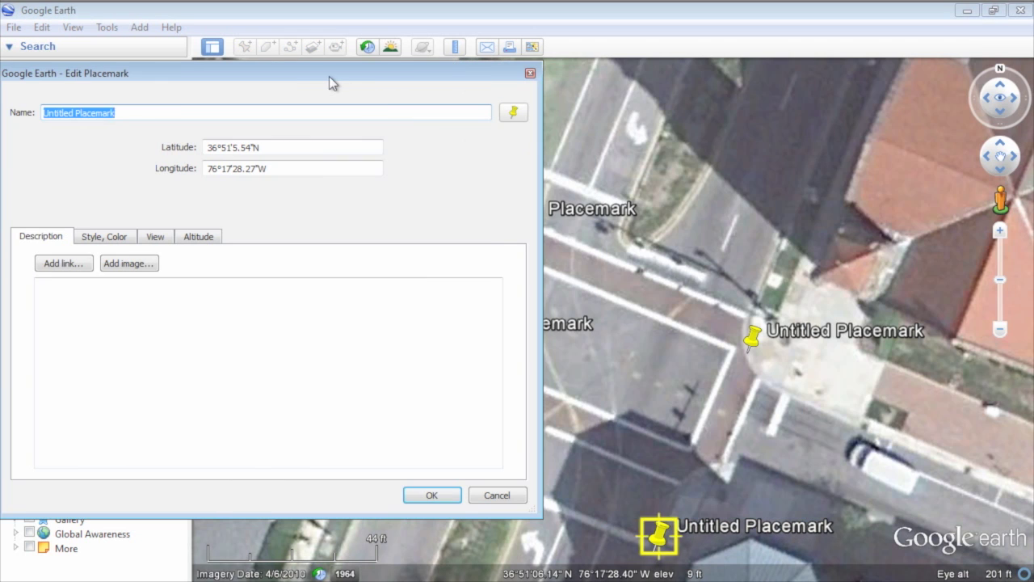
pyautogui.moveTo(661, 557); pyautogui.dragTo(699, 484)
pyautogui.click(432, 495)
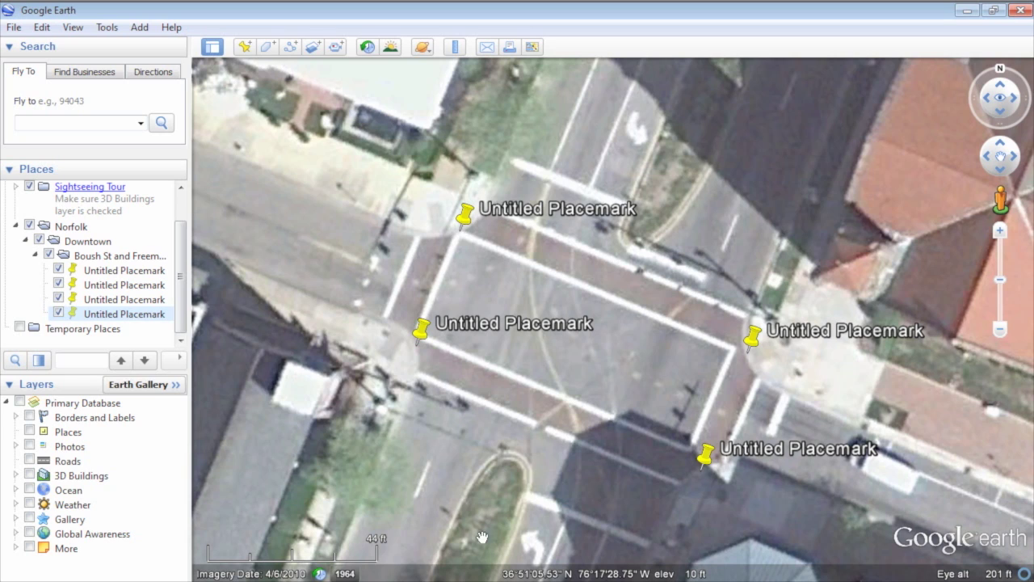
# Step: Rename the intersection placemark to #8 through its Properties
pyautogui.click(123, 271)
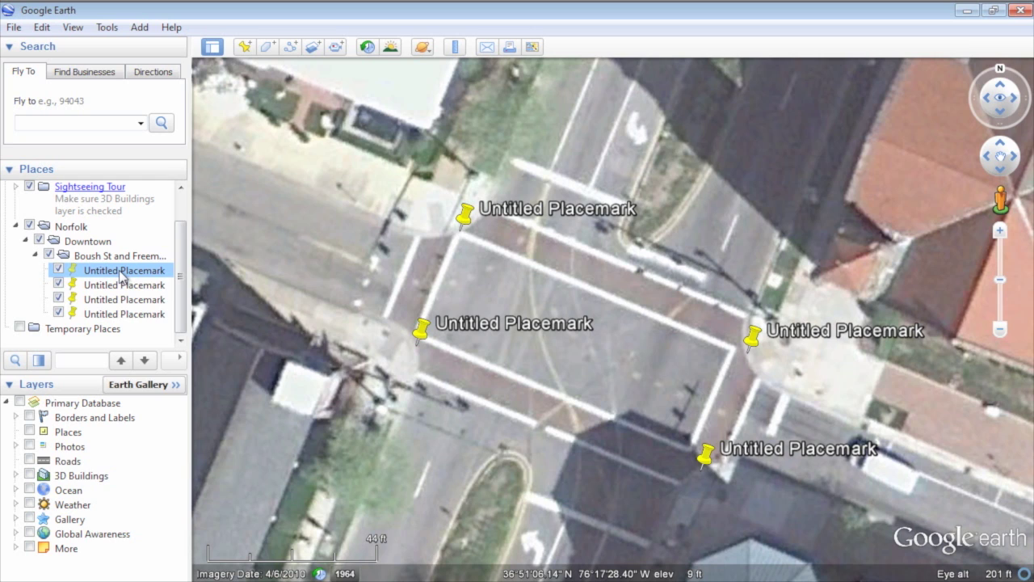
pyautogui.rightClick(123, 273)
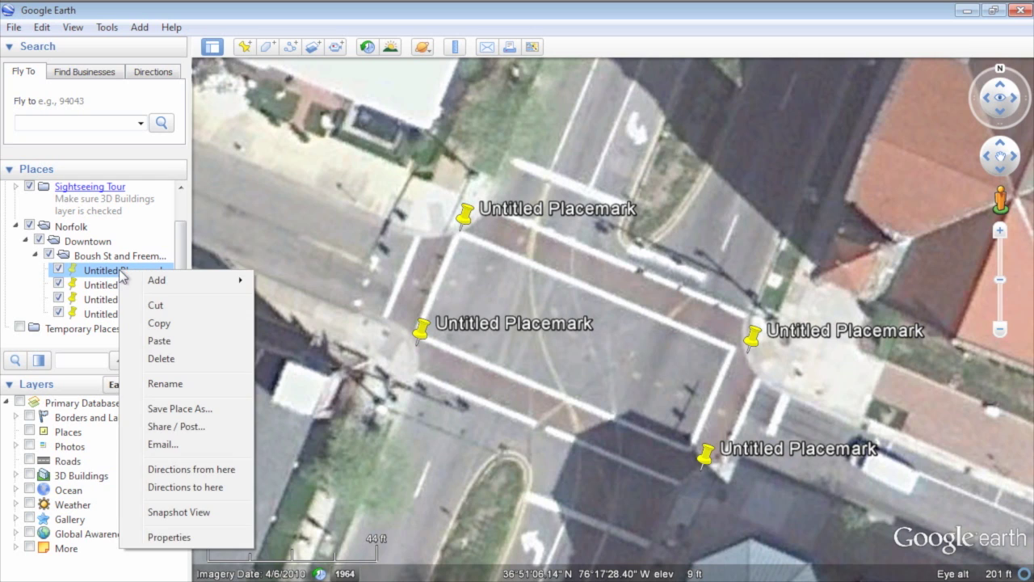
pyautogui.click(169, 537)
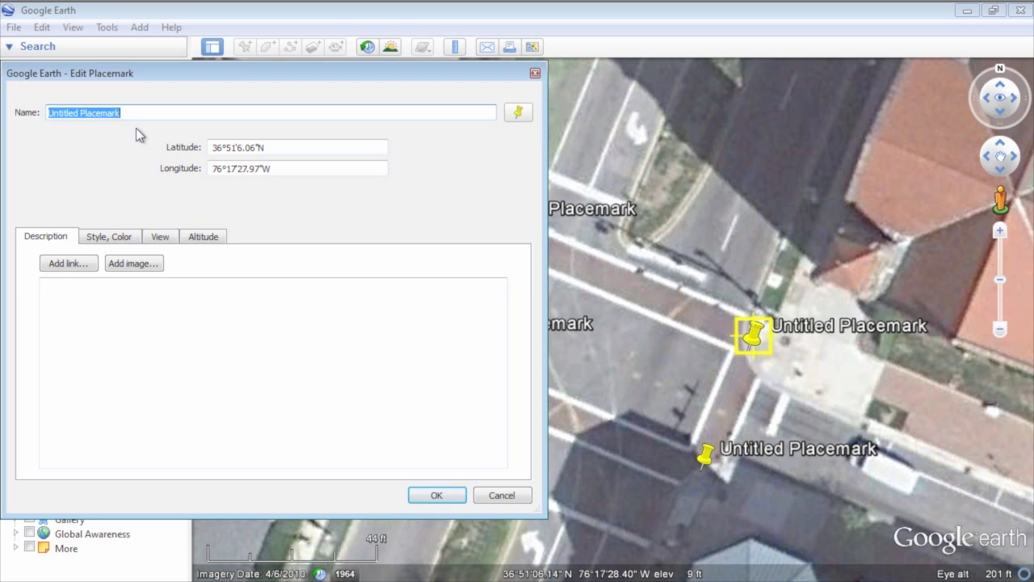
pyautogui.write('#8')
pyautogui.click(416, 495)
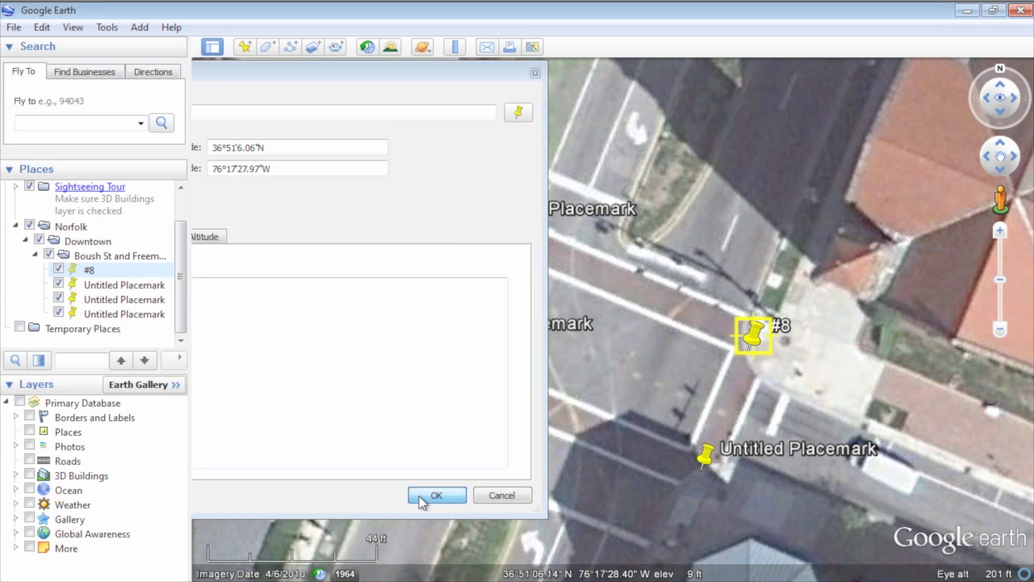
pyautogui.rightClick(158, 285)
pyautogui.click(206, 549)
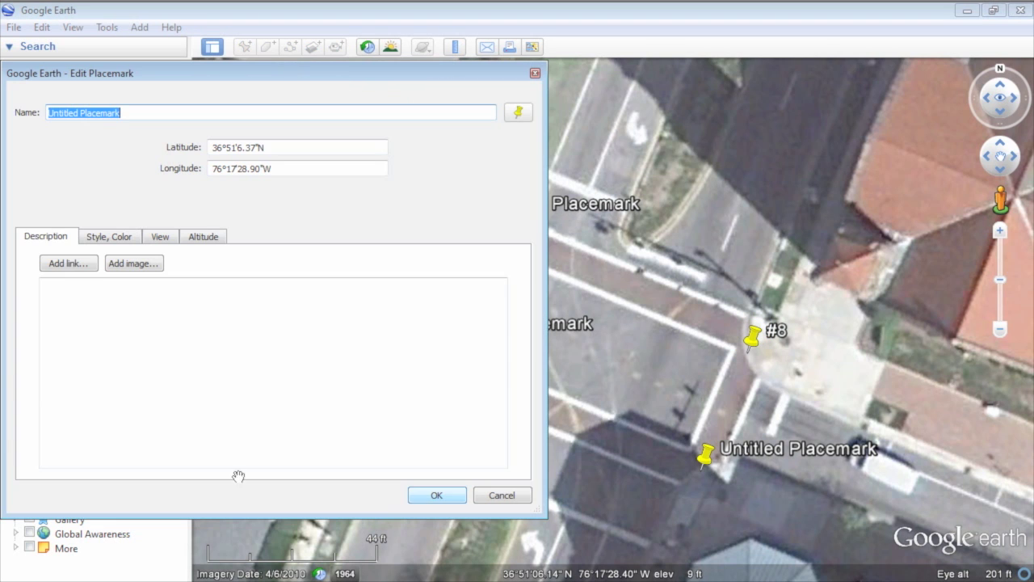
pyautogui.write('#8')
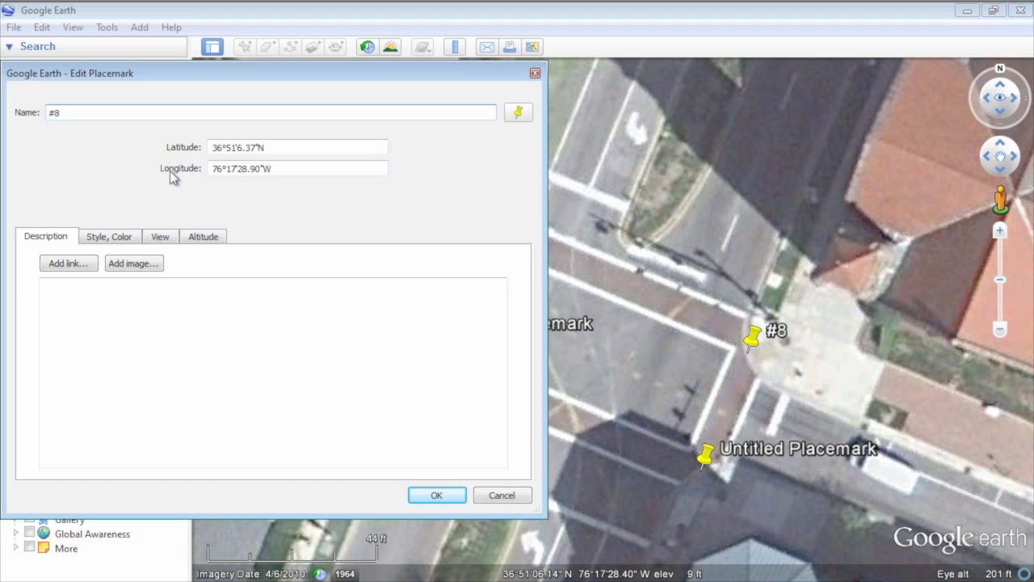
pyautogui.click(428, 494)
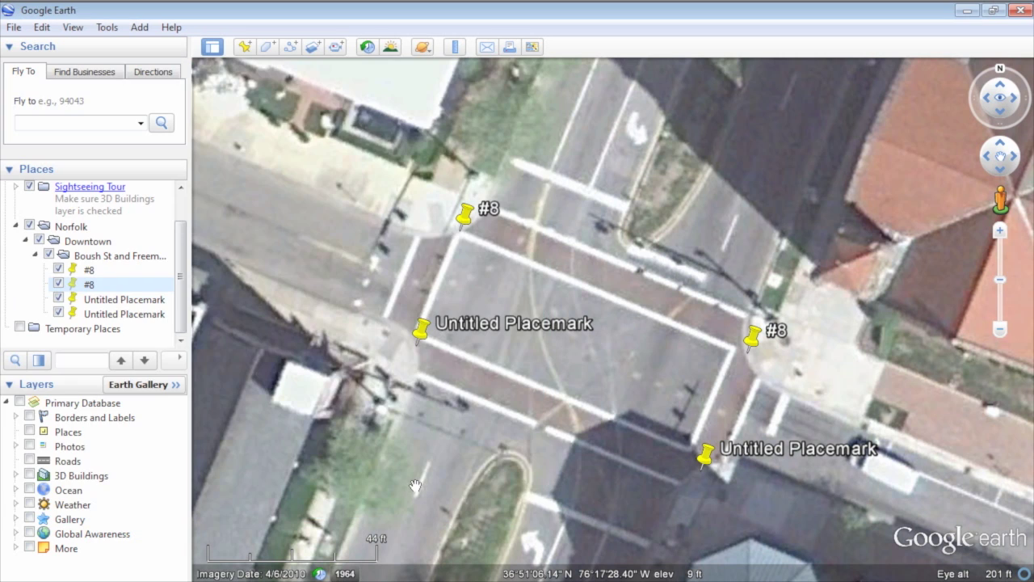
# Step: Delete the leftover Untitled Placemarks from the Boush St and Freemason St folder
pyautogui.click(124, 313)
pyautogui.rightClick(123, 313)
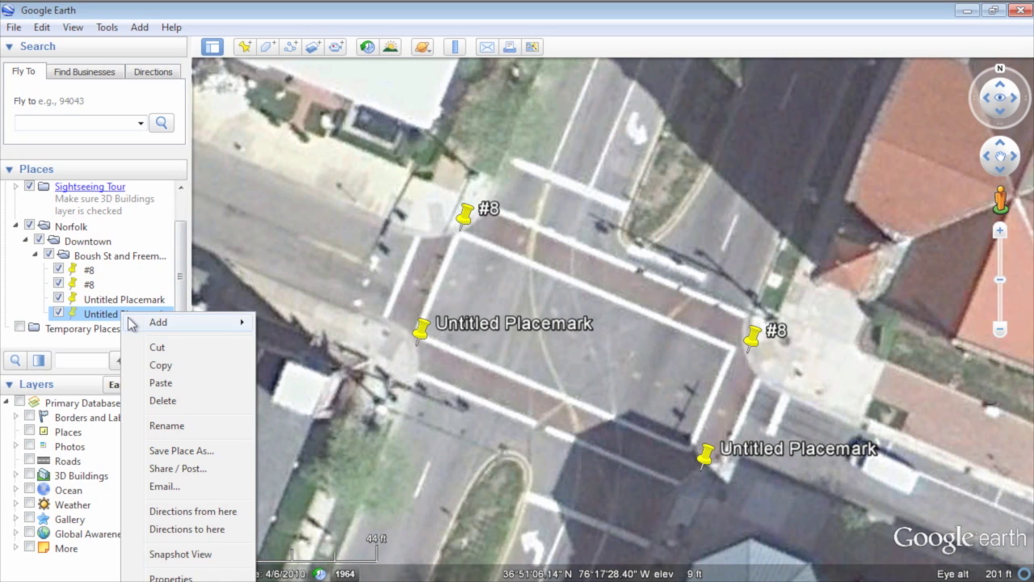
pyautogui.click(163, 400)
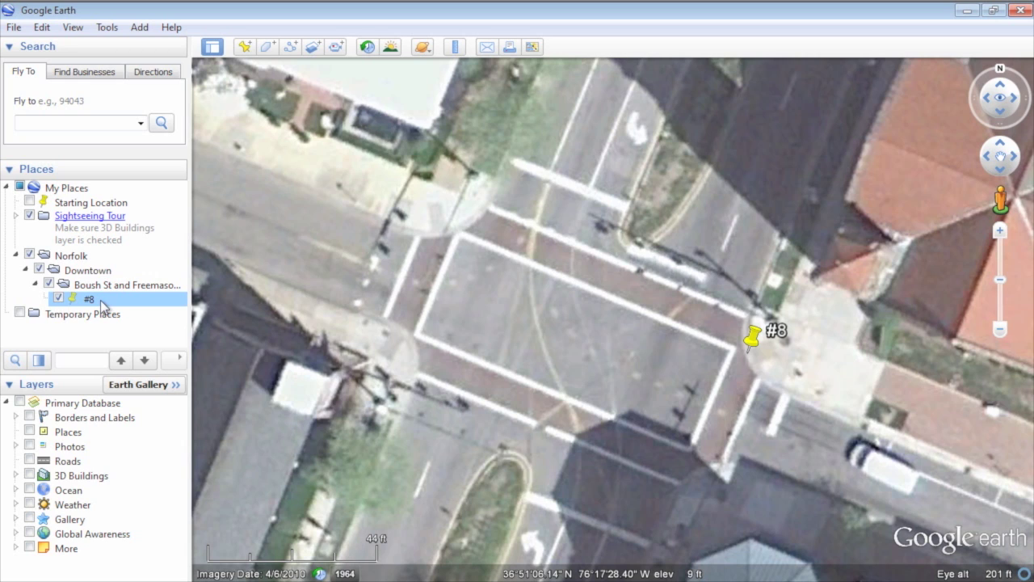
# Step: Paste copies of the #8 placemark and move one to the intersection's top-left corner
pyautogui.hotkey('ctrl', 'v')
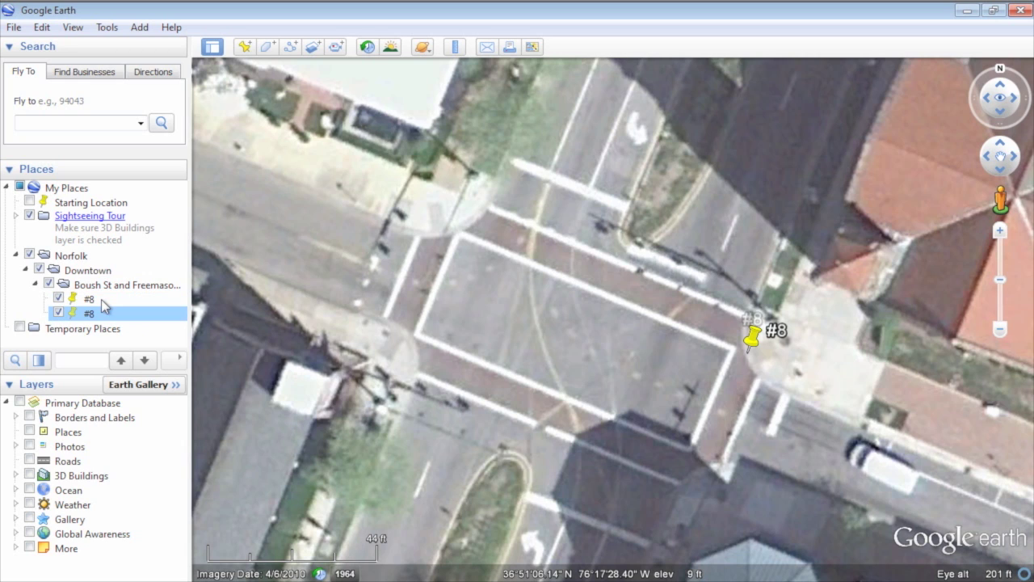
pyautogui.hotkey('ctrl', 'v')
pyautogui.hotkey('ctrl', 'v')
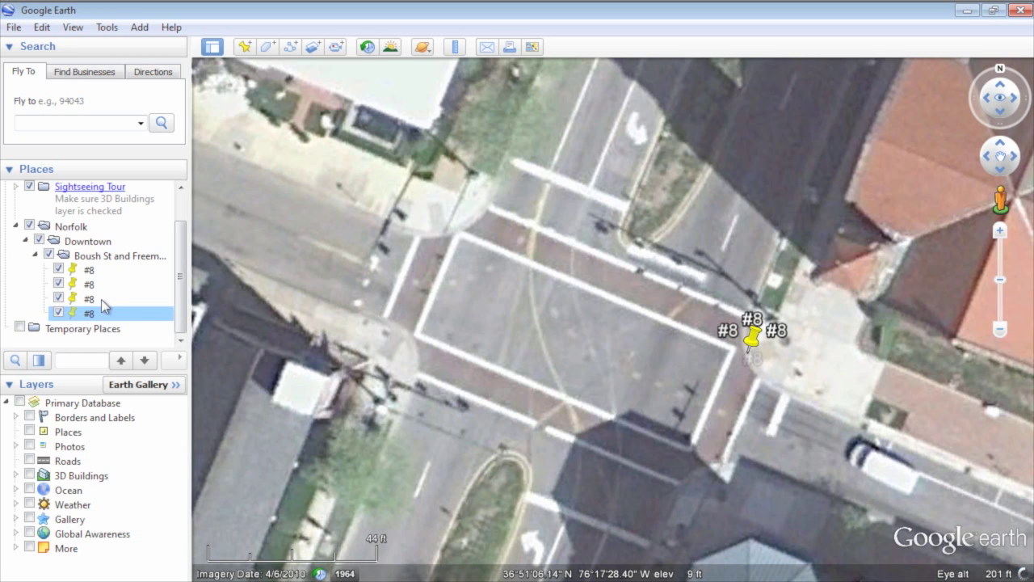
pyautogui.click(89, 285)
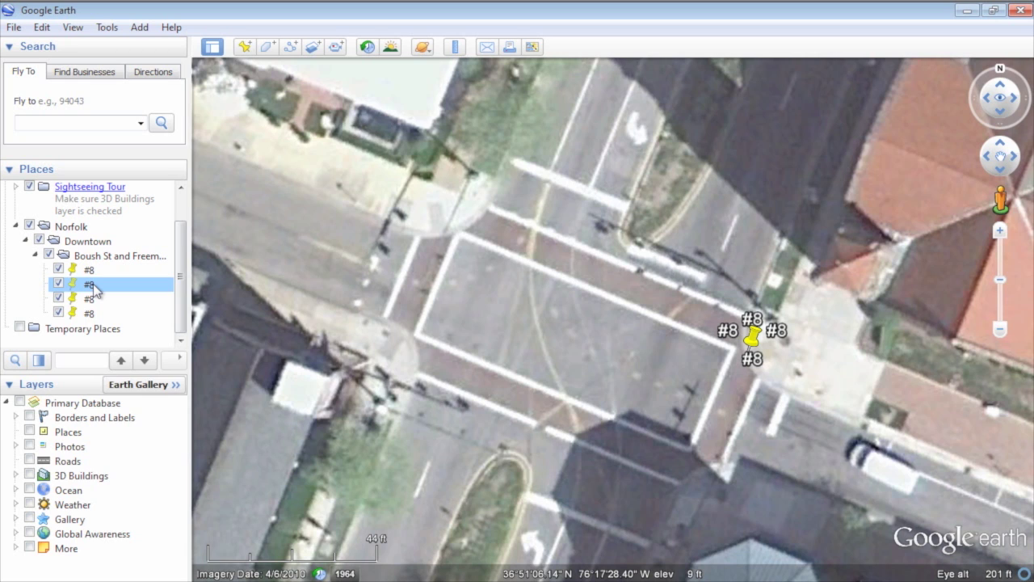
pyautogui.rightClick(96, 291)
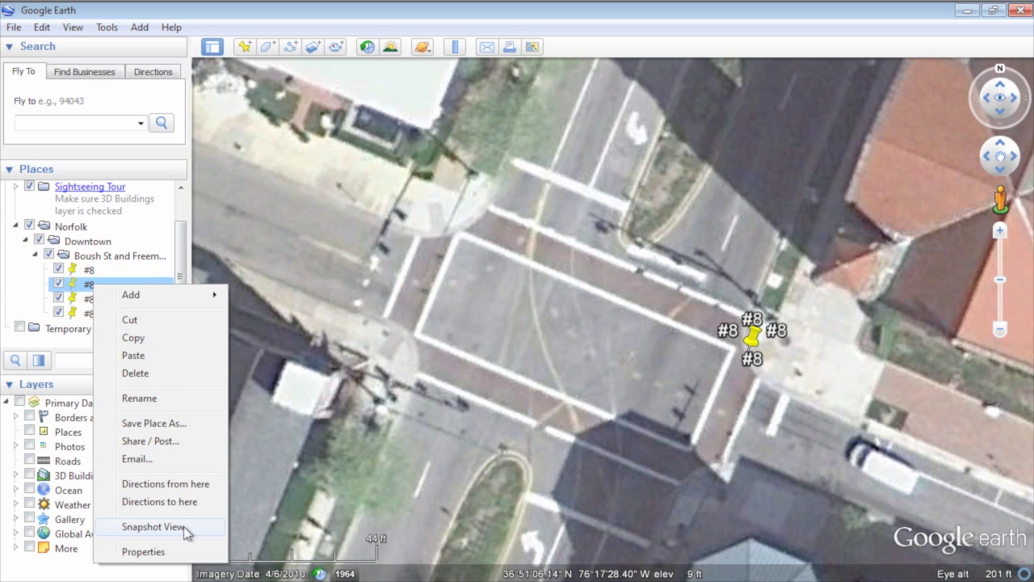
pyautogui.click(150, 551)
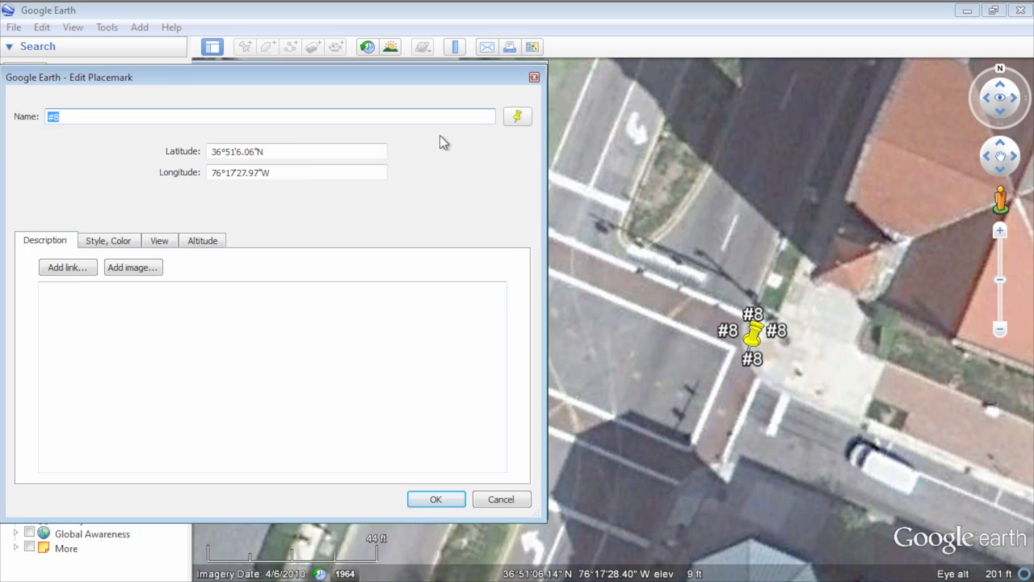
pyautogui.moveTo(462, 78); pyautogui.dragTo(434, 349)
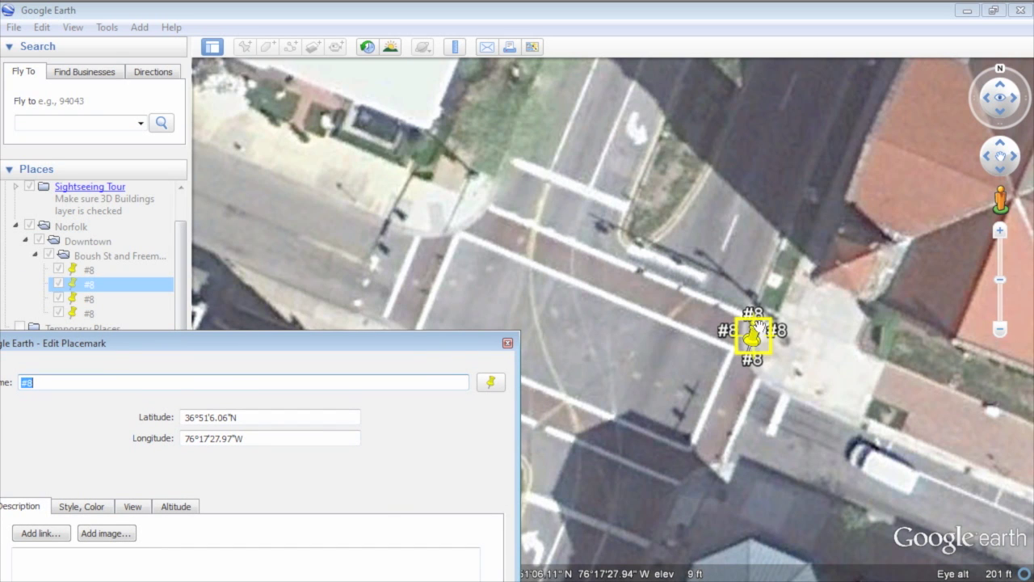
pyautogui.moveTo(761, 329); pyautogui.dragTo(463, 237)
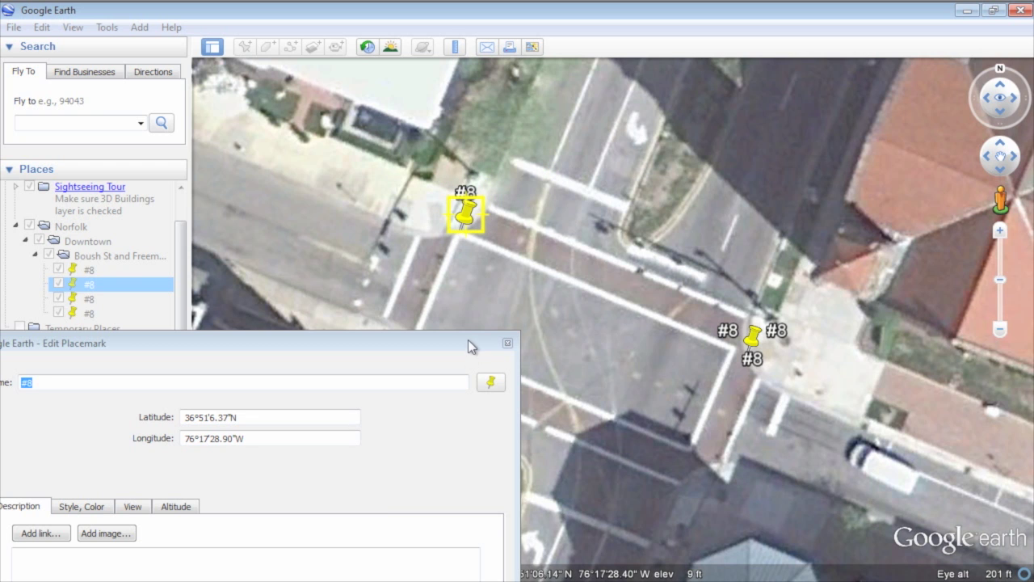
pyautogui.moveTo(467, 343); pyautogui.dragTo(581, 136)
pyautogui.click(530, 536)
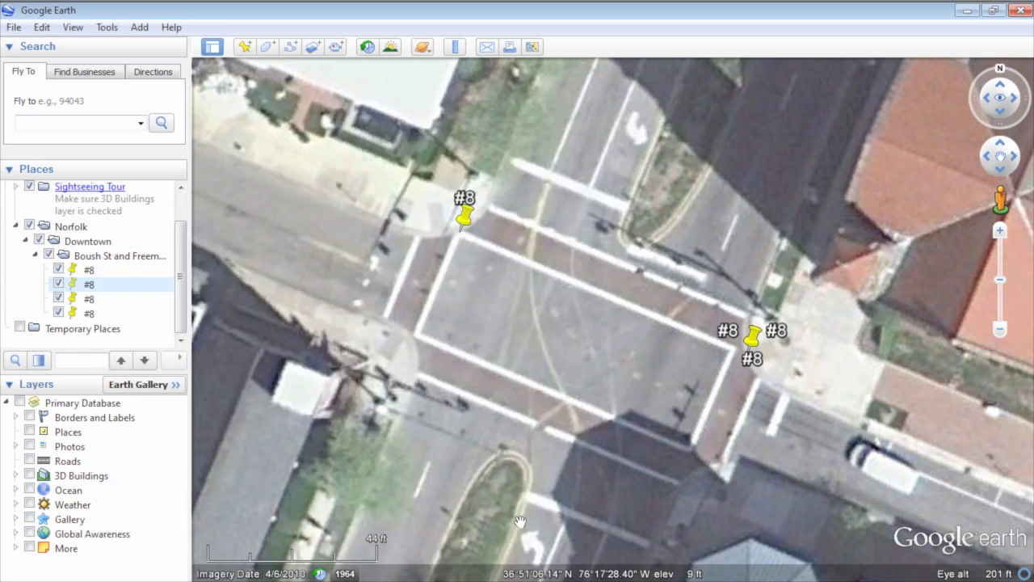
# Step: Move the remaining #8 copies to the intersection's left and bottom corners
pyautogui.rightClick(97, 298)
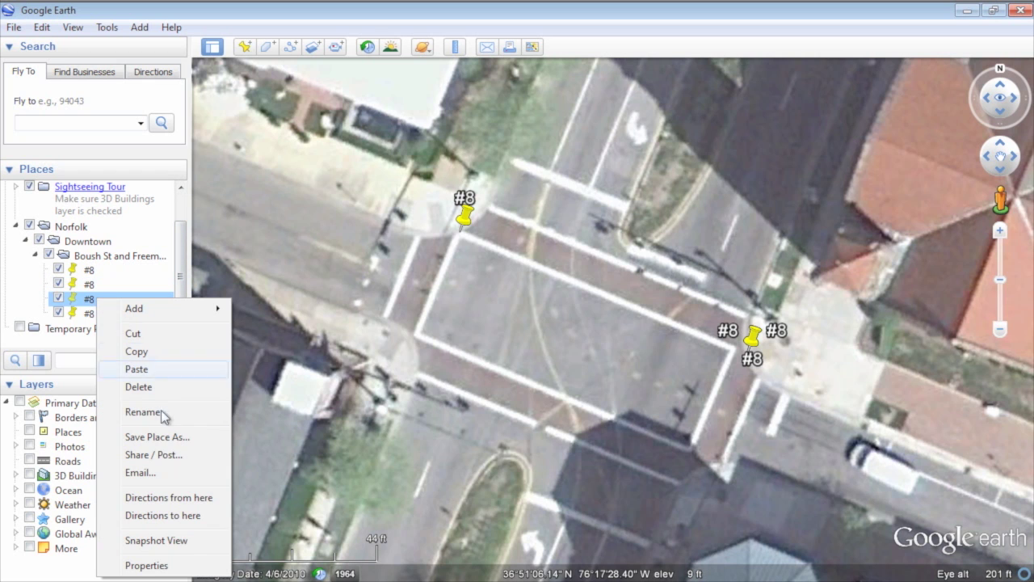
pyautogui.click(181, 566)
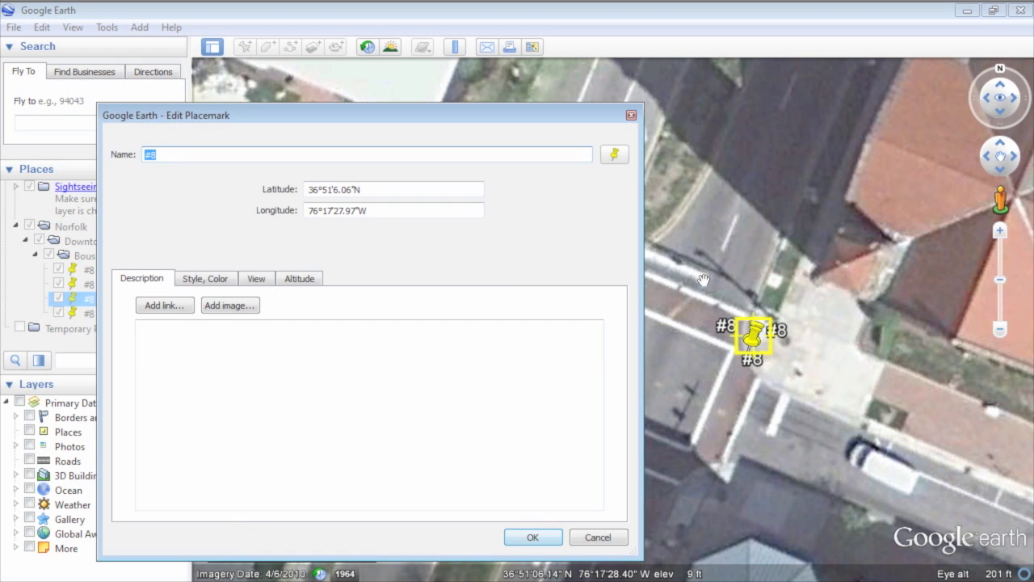
pyautogui.moveTo(525, 111); pyautogui.dragTo(825, 487)
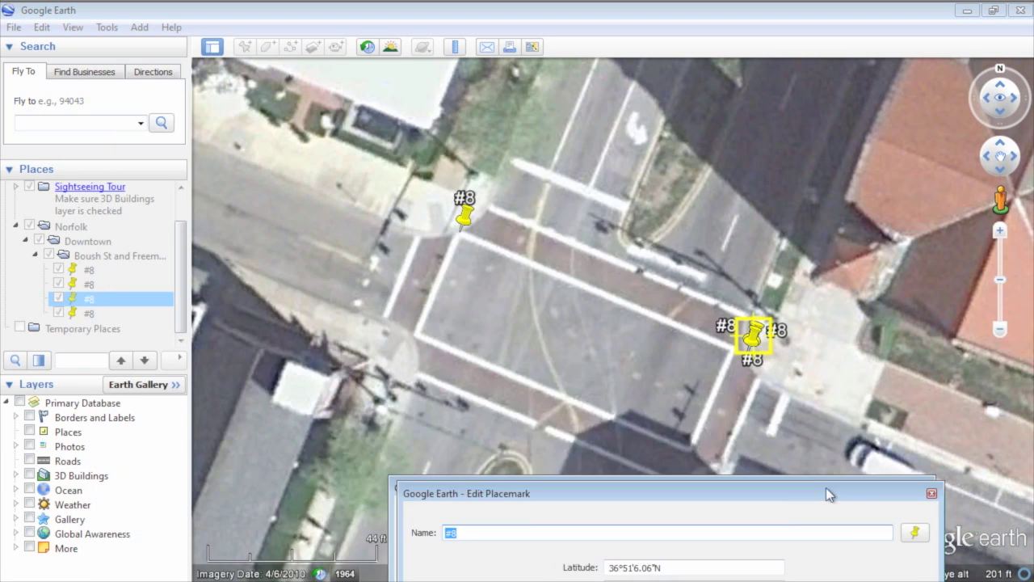
pyautogui.moveTo(744, 335); pyautogui.dragTo(423, 331)
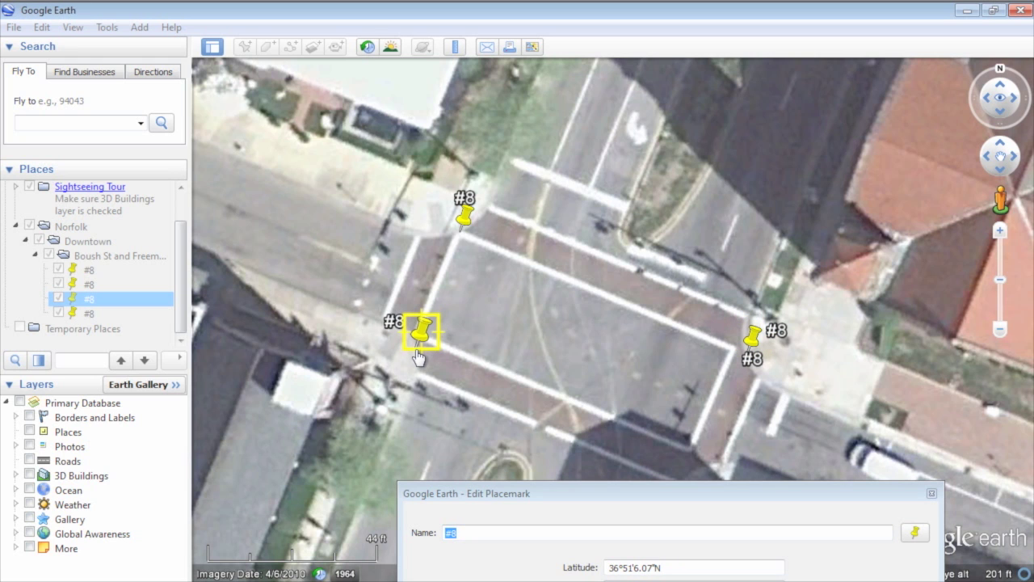
pyautogui.moveTo(614, 494); pyautogui.dragTo(461, 129)
pyautogui.click(682, 543)
pyautogui.rightClick(82, 313)
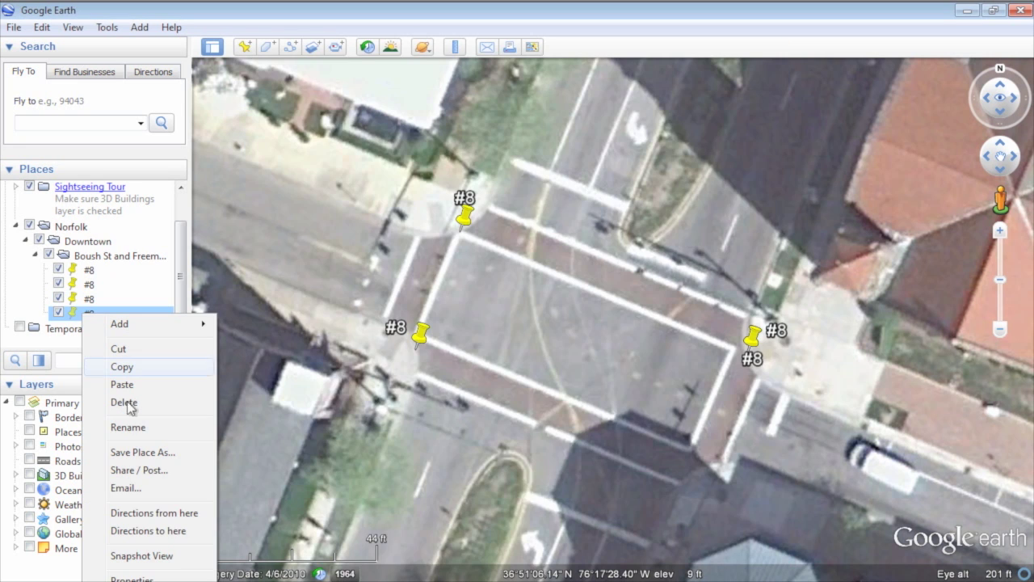
pyautogui.click(142, 426)
pyautogui.moveTo(586, 115); pyautogui.dragTo(269, 101)
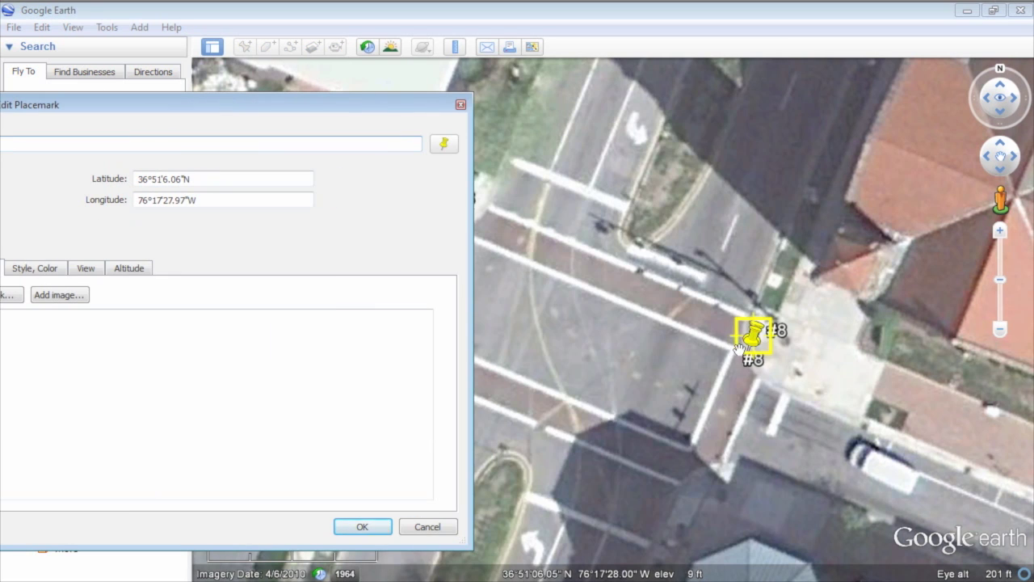
pyautogui.moveTo(752, 356); pyautogui.dragTo(709, 477)
pyautogui.click(362, 526)
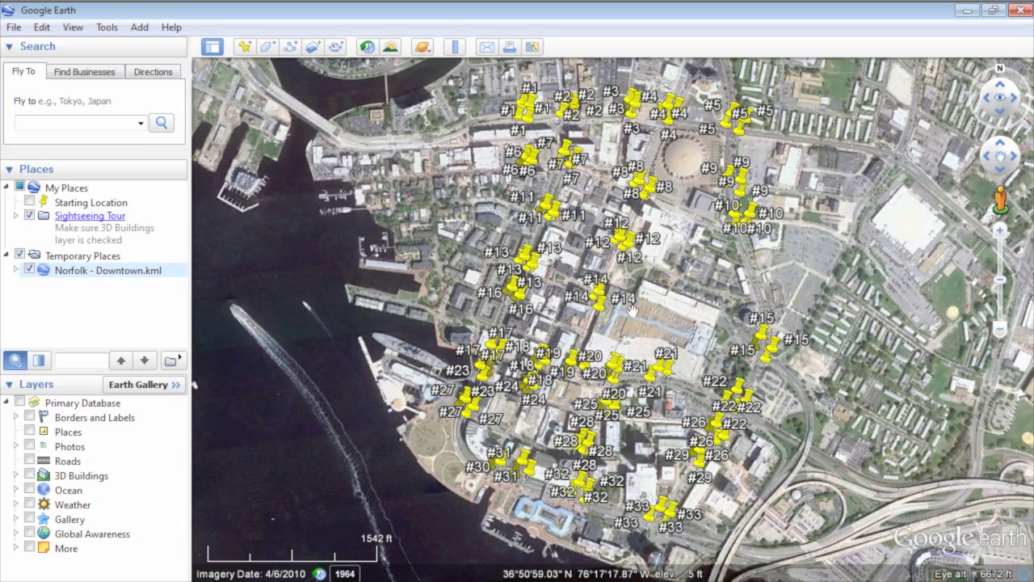
# Step: Zoom and pan across the Norfolk - Downtown placemarks to inspect the #6 and #7 pins
pyautogui.scroll(1, 584, 243)
pyautogui.scroll(4, 584, 244)
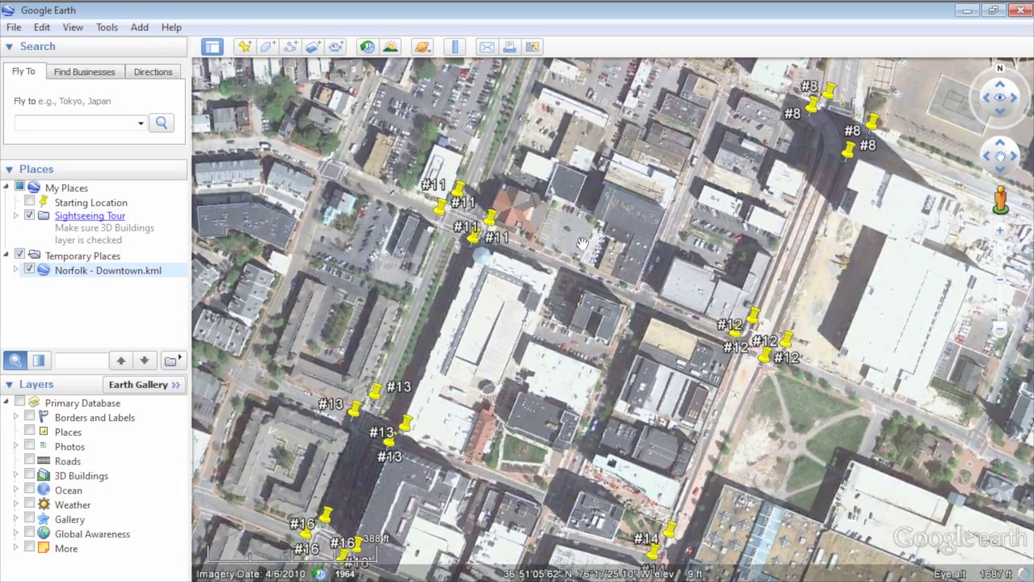
pyautogui.scroll(3, 471, 224)
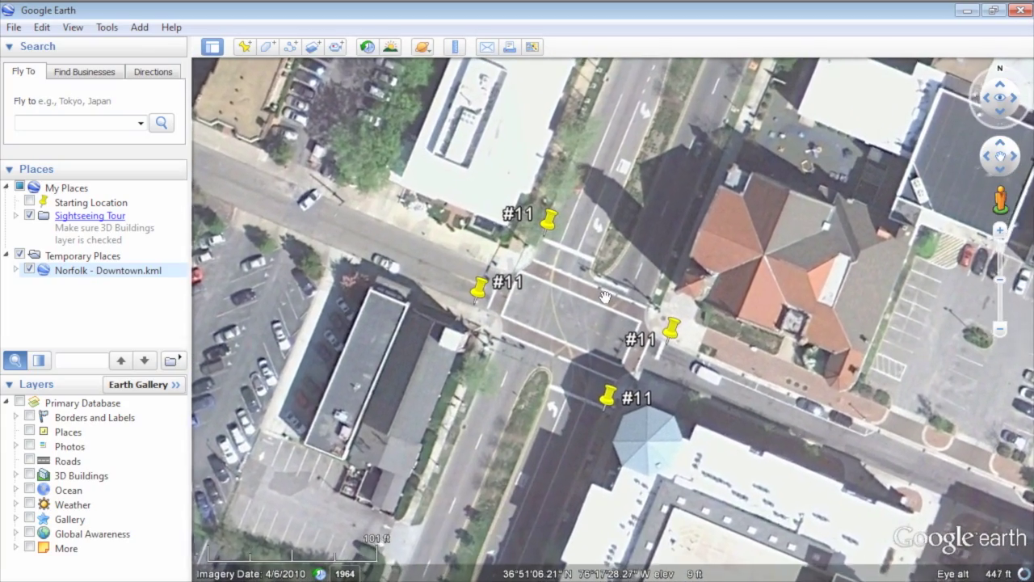
pyautogui.scroll(-3, 617, 296)
pyautogui.moveTo(681, 215); pyautogui.dragTo(518, 485)
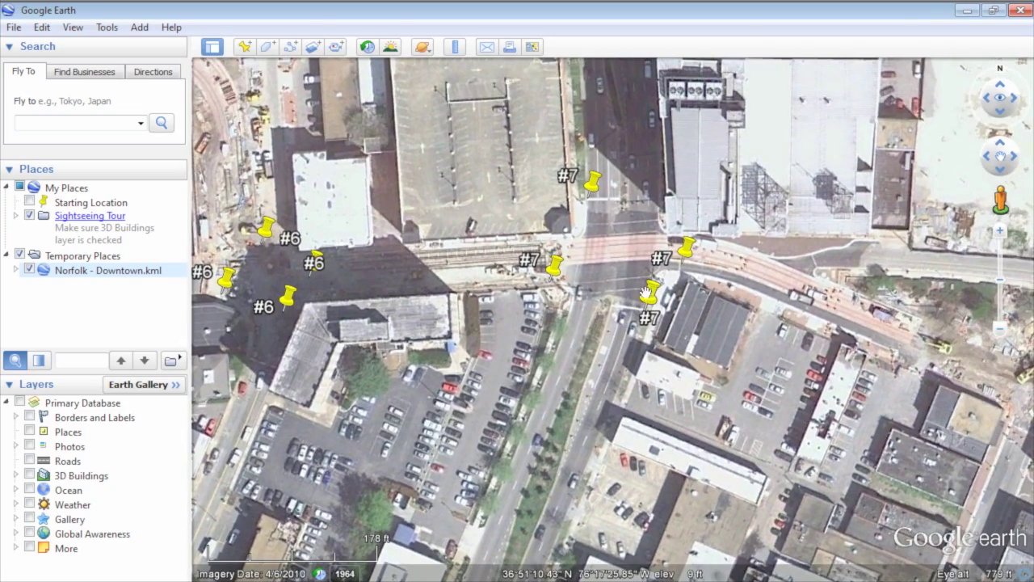
pyautogui.moveTo(442, 201); pyautogui.dragTo(598, 240)
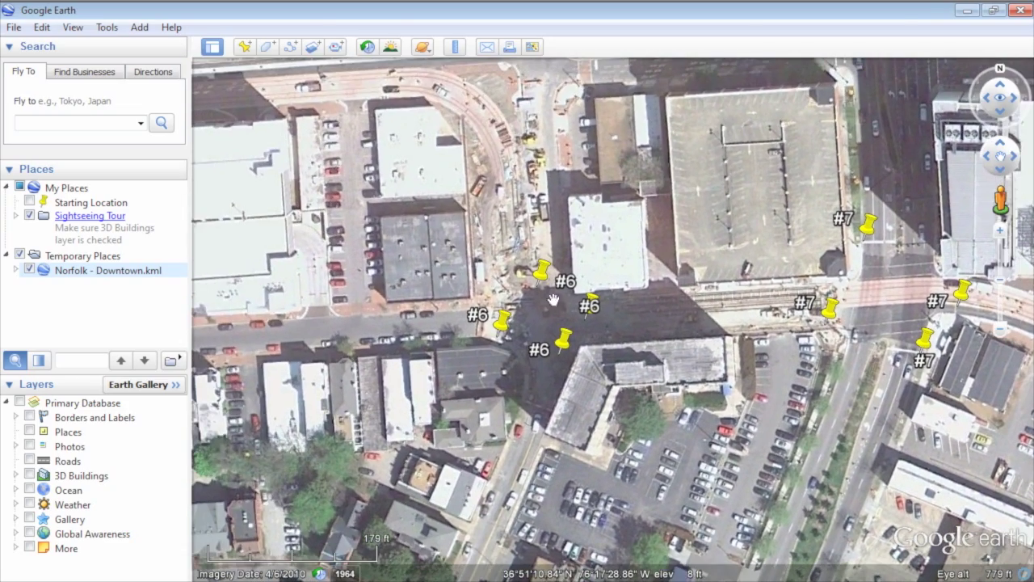
pyautogui.scroll(3, 543, 310)
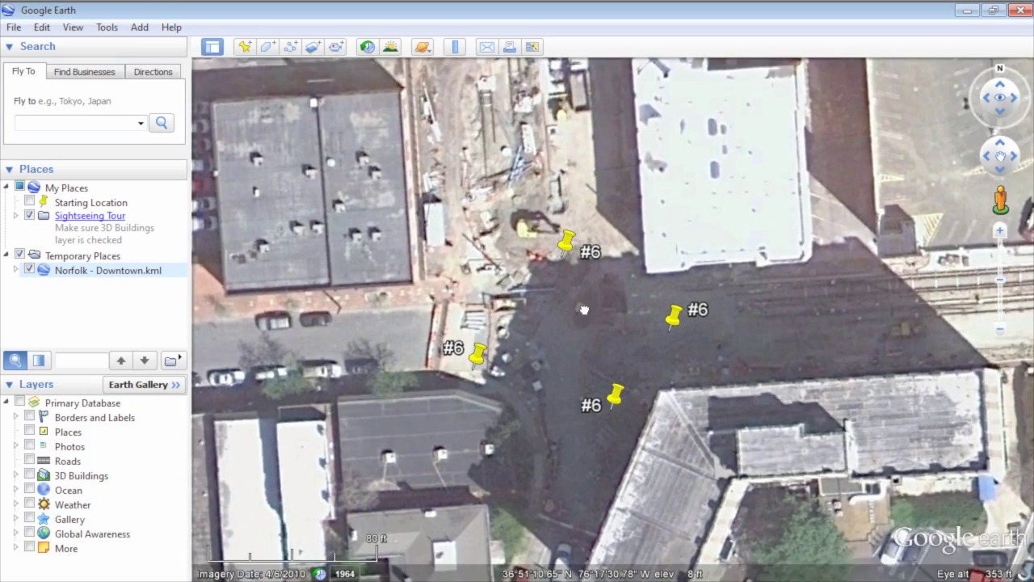
pyautogui.moveTo(584, 309); pyautogui.dragTo(580, 293)
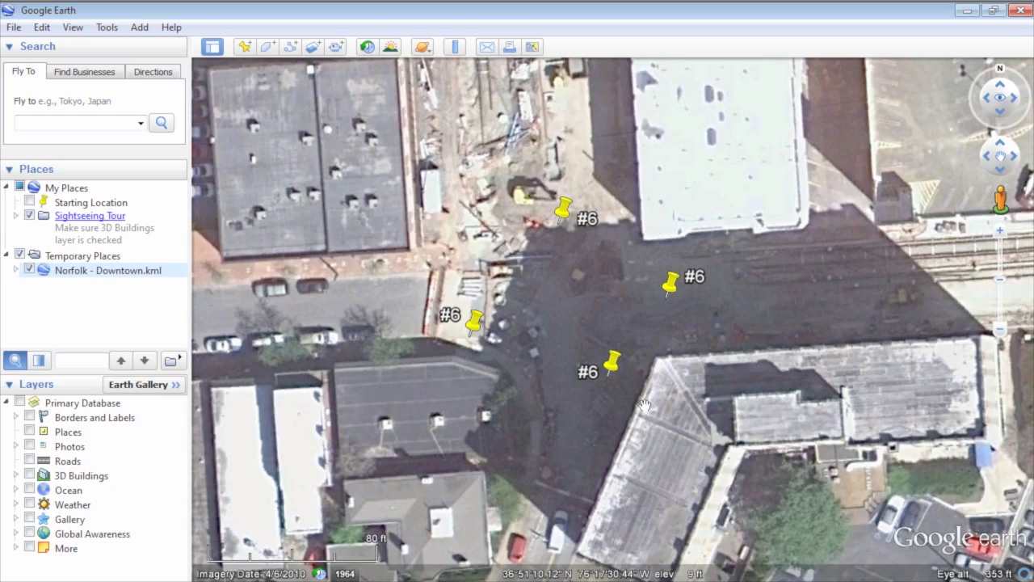
pyautogui.scroll(-2, 635, 288)
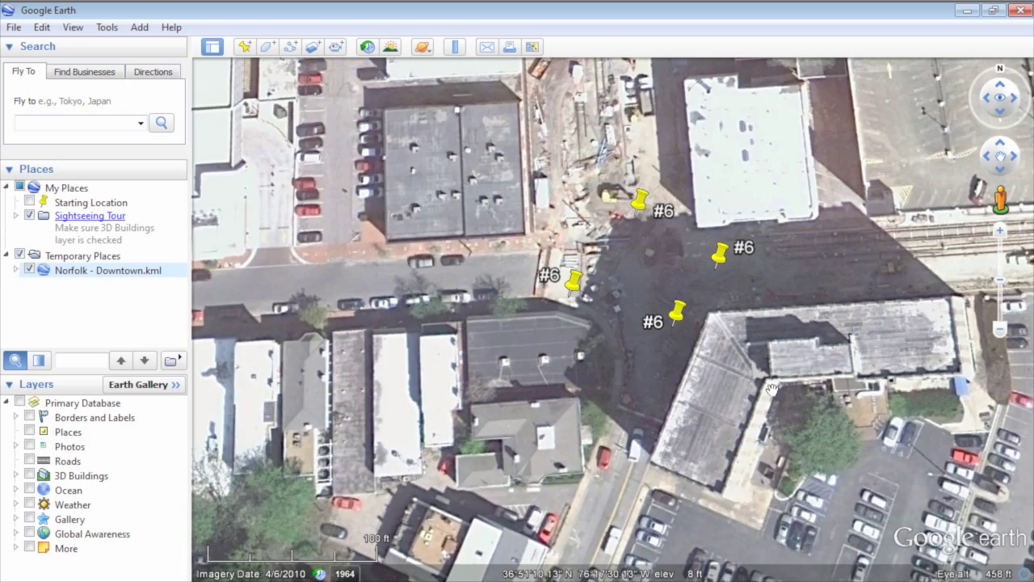
pyautogui.scroll(-5, 635, 288)
pyautogui.scroll(-5, 664, 401)
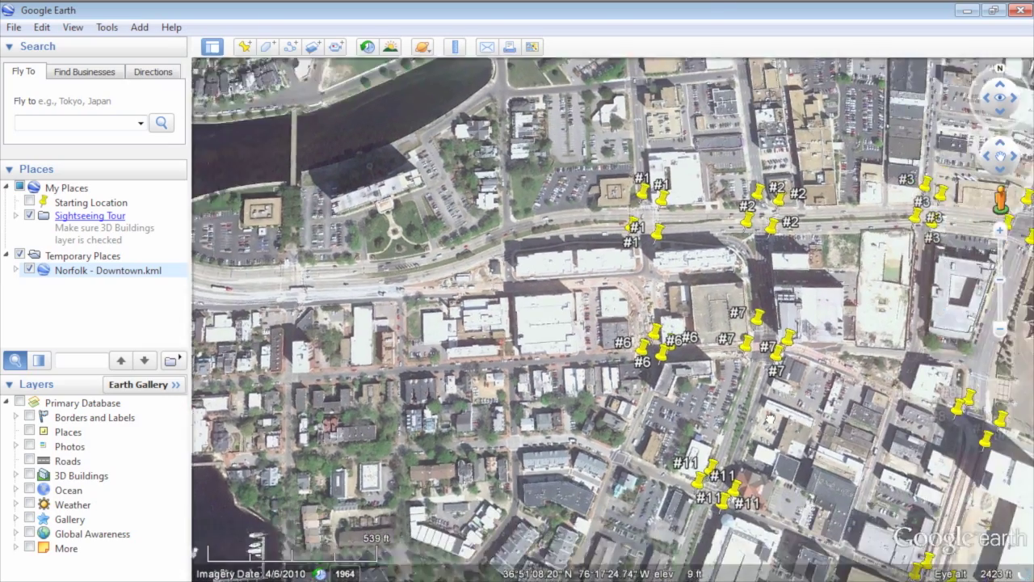
pyautogui.scroll(-2, 664, 402)
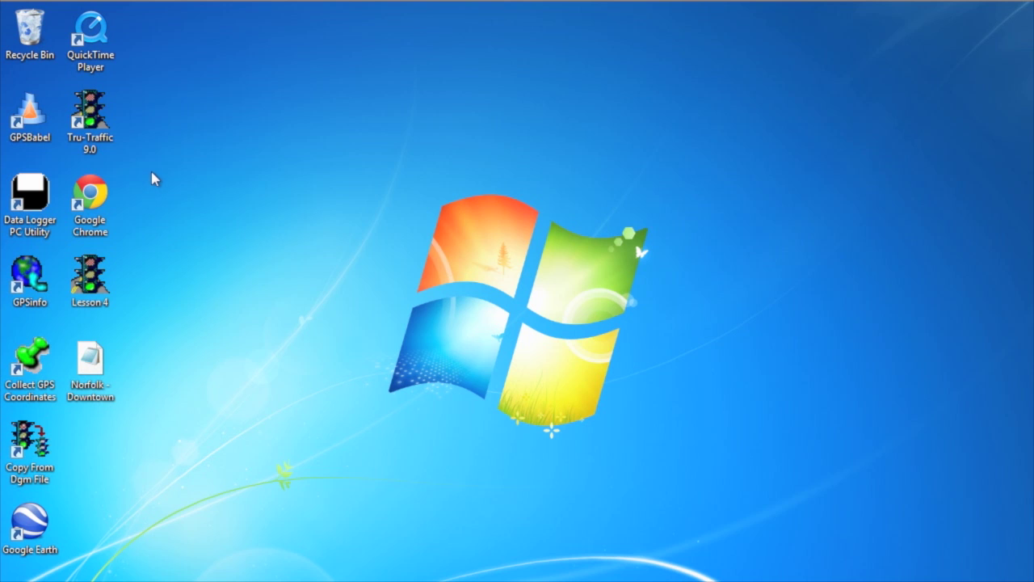
# Step: Open Lesson 4 in Tru-Traffic, show the Arterial Outline, and cancel the W Brambleton Ave diagram properties
pyautogui.click(87, 274)
pyautogui.doubleClick(89, 275)
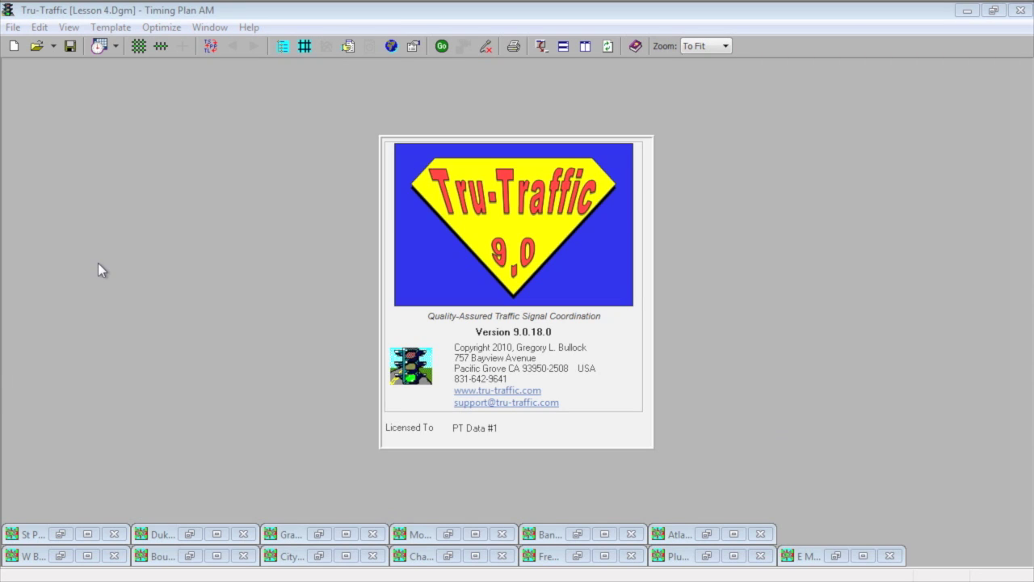
pyautogui.click(287, 45)
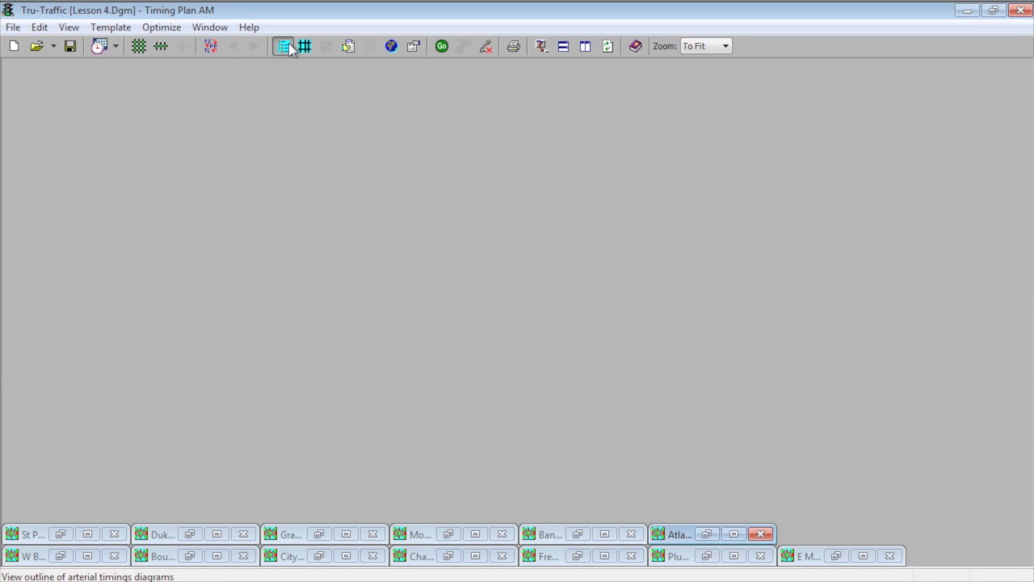
pyautogui.click(37, 66)
pyautogui.doubleClick(37, 67)
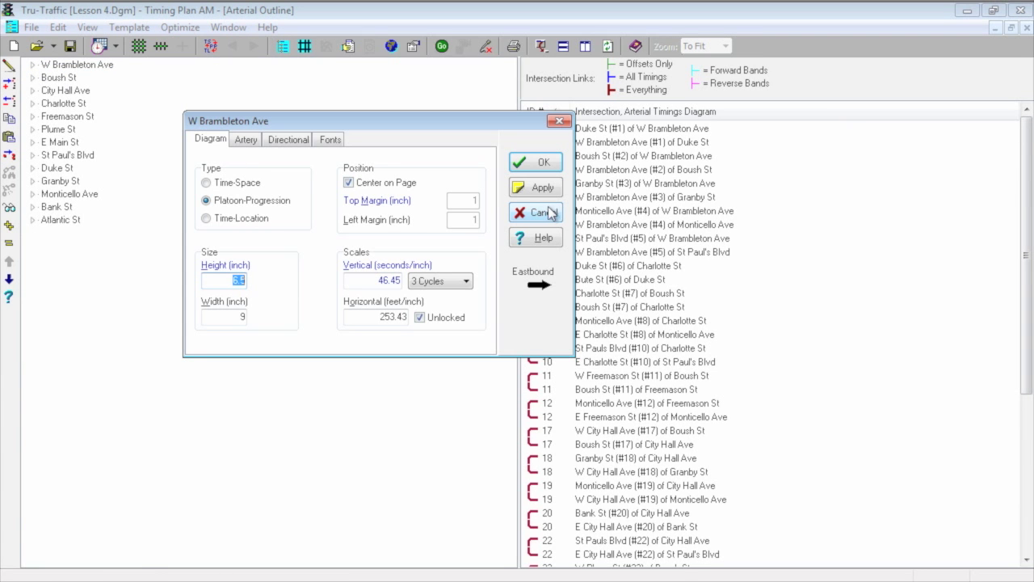
pyautogui.click(538, 212)
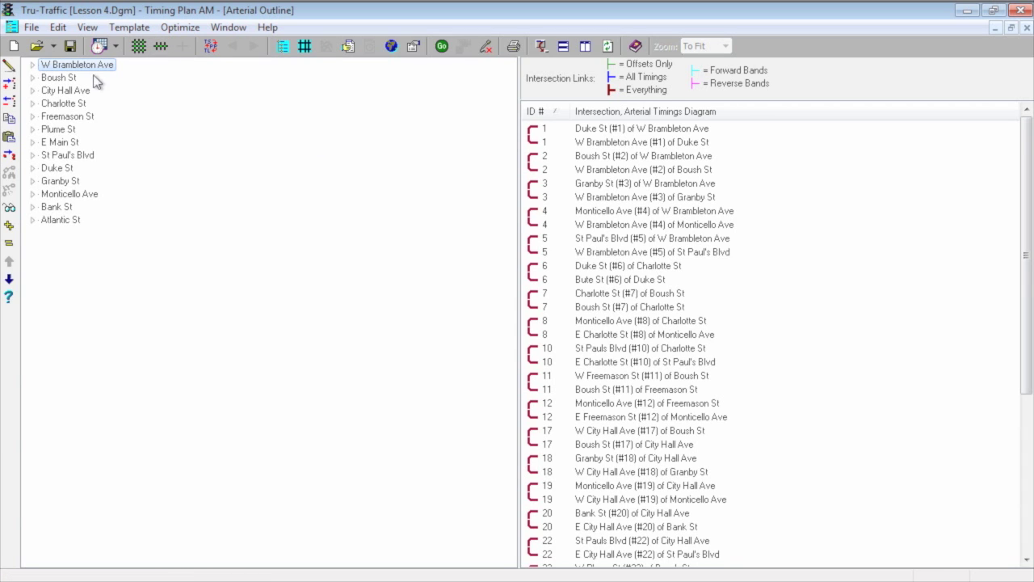
# Step: Delete the #2 Boush St–W Brambleton Ave link and drag 2: Boush St onto Boush St to relink
pyautogui.click(34, 64)
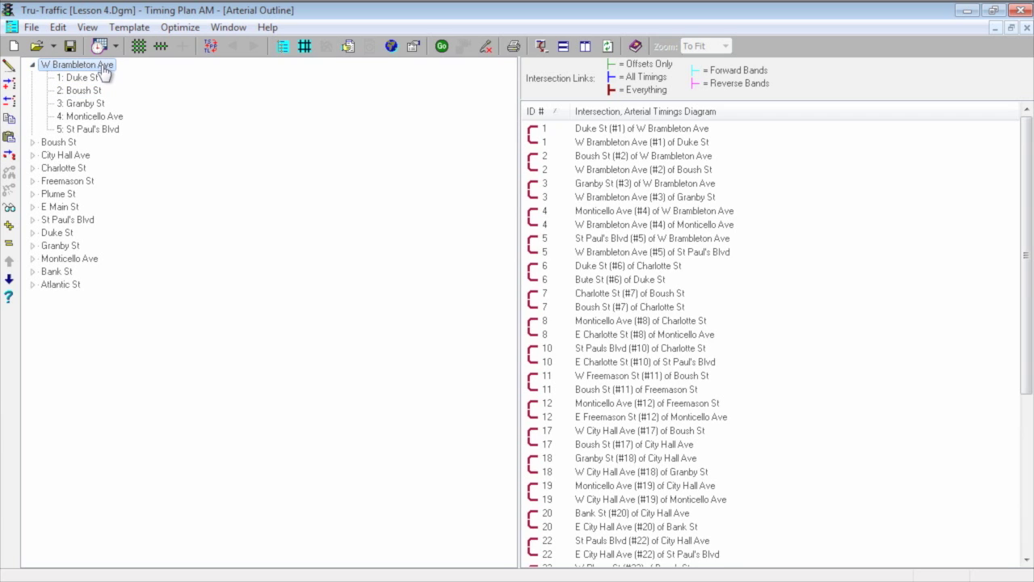
pyautogui.click(34, 143)
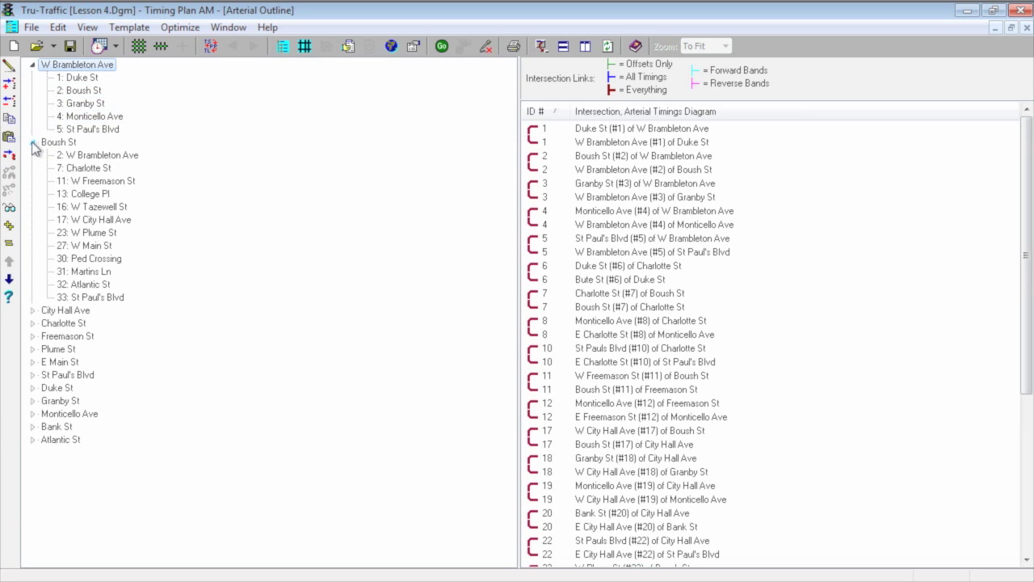
pyautogui.doubleClick(84, 91)
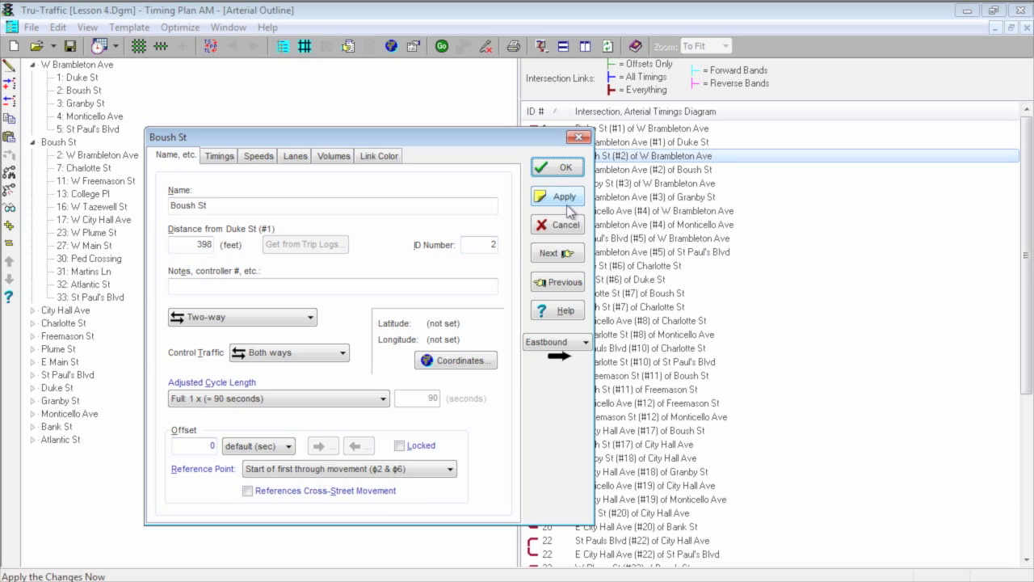
pyautogui.click(559, 167)
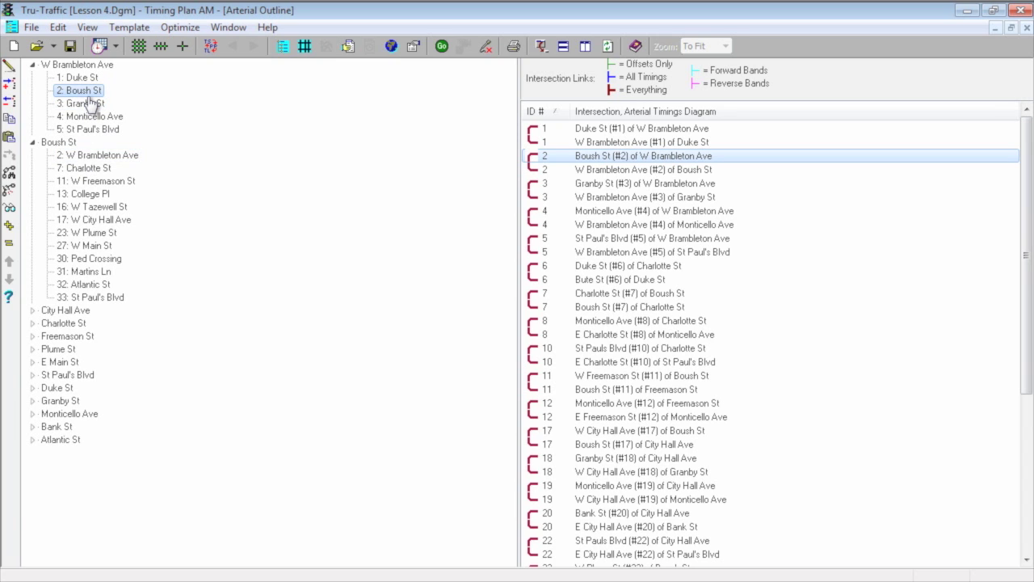
pyautogui.press('Delete')
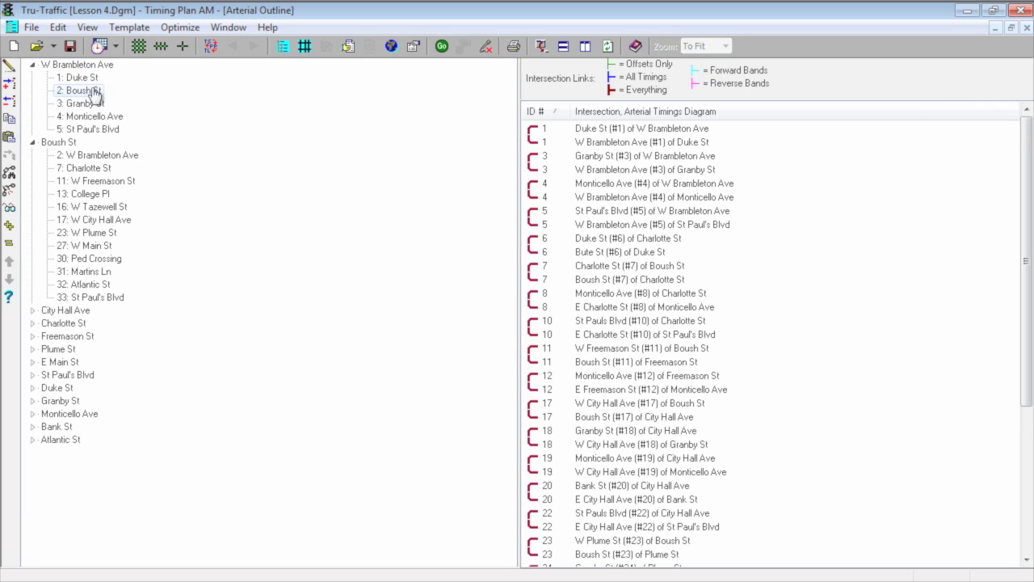
pyautogui.moveTo(95, 96); pyautogui.dragTo(113, 160)
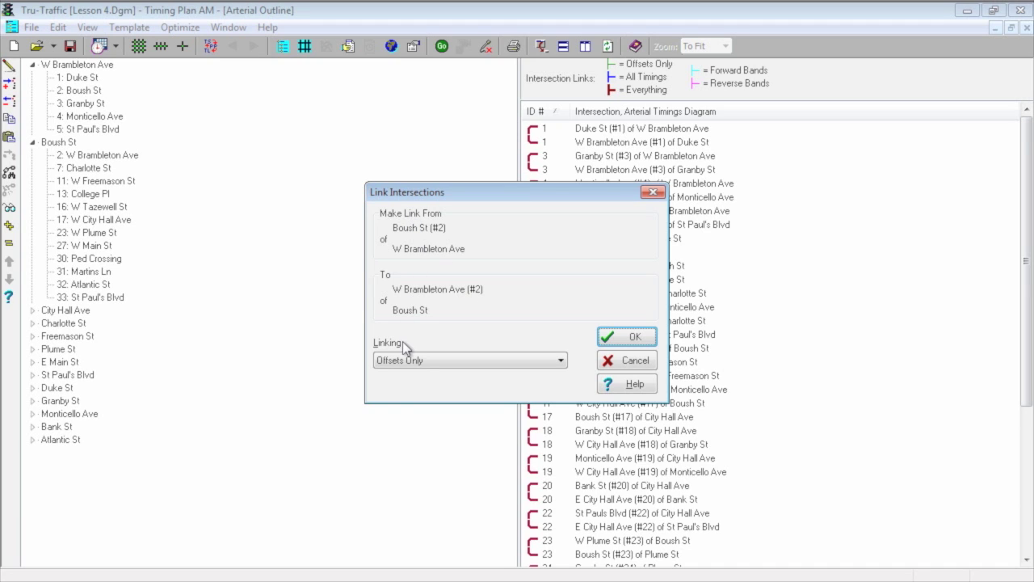
# Step: Link the two #2 Boush St–W Brambleton Ave entries using Everything linking, then scroll the link list
pyautogui.click(423, 359)
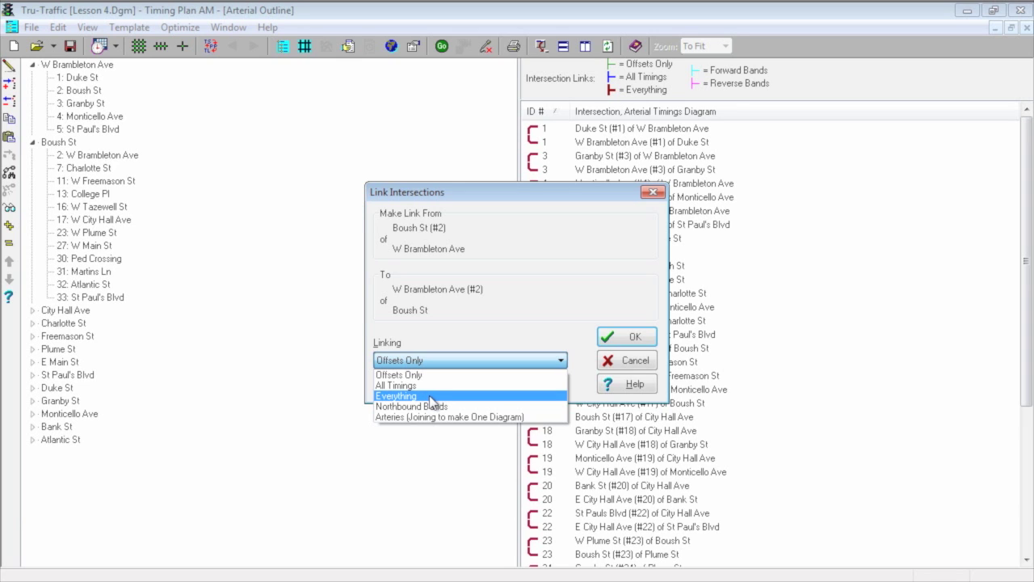
pyautogui.click(431, 397)
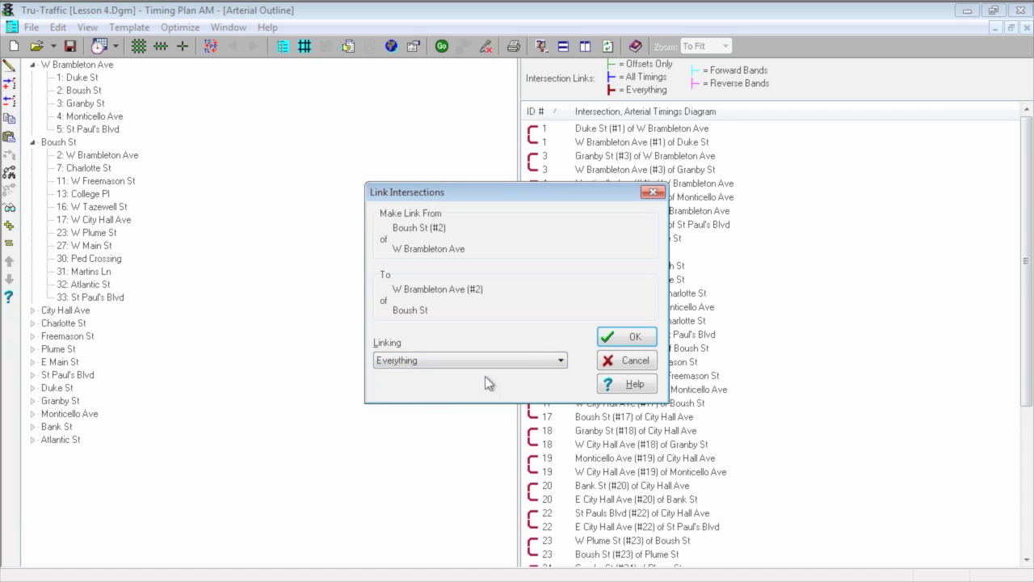
pyautogui.click(631, 337)
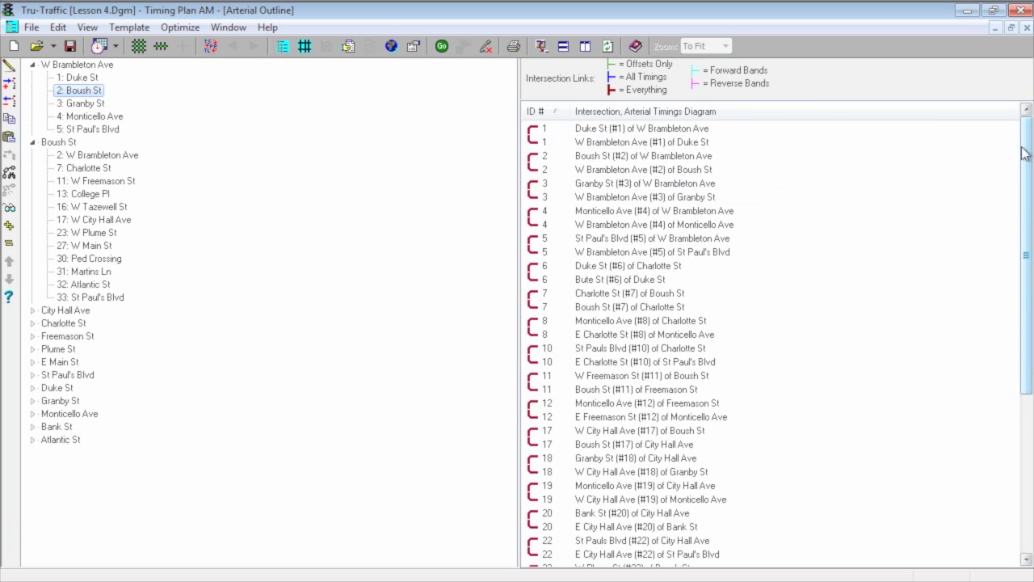
pyautogui.scroll(-3, 1024, 153)
pyautogui.scroll(-3, 771, 340)
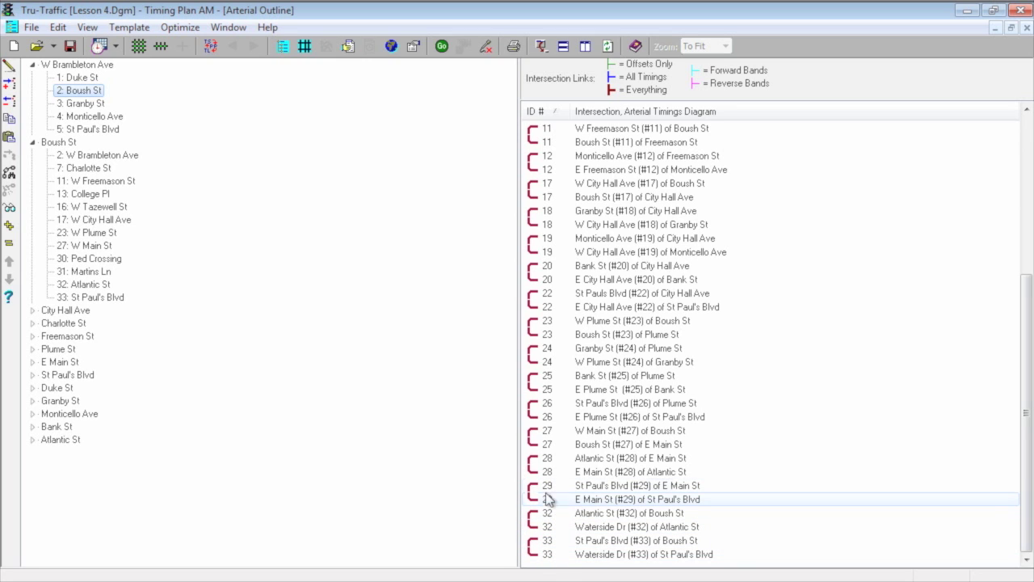
# Step: Collapse Boush St, close the 1: Duke St properties unchanged, and restore down Tru-Traffic
pyautogui.click(32, 143)
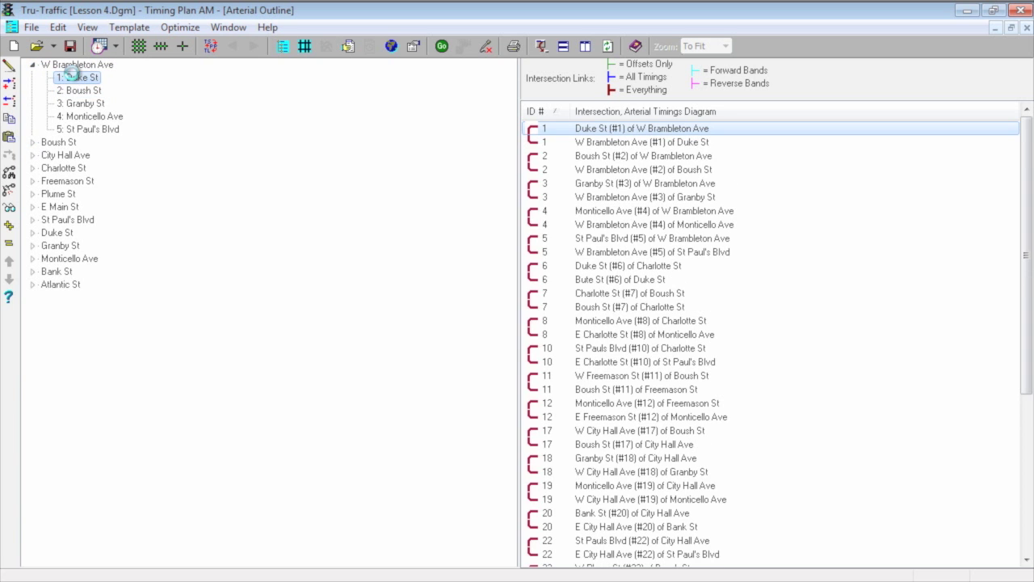
pyautogui.doubleClick(77, 78)
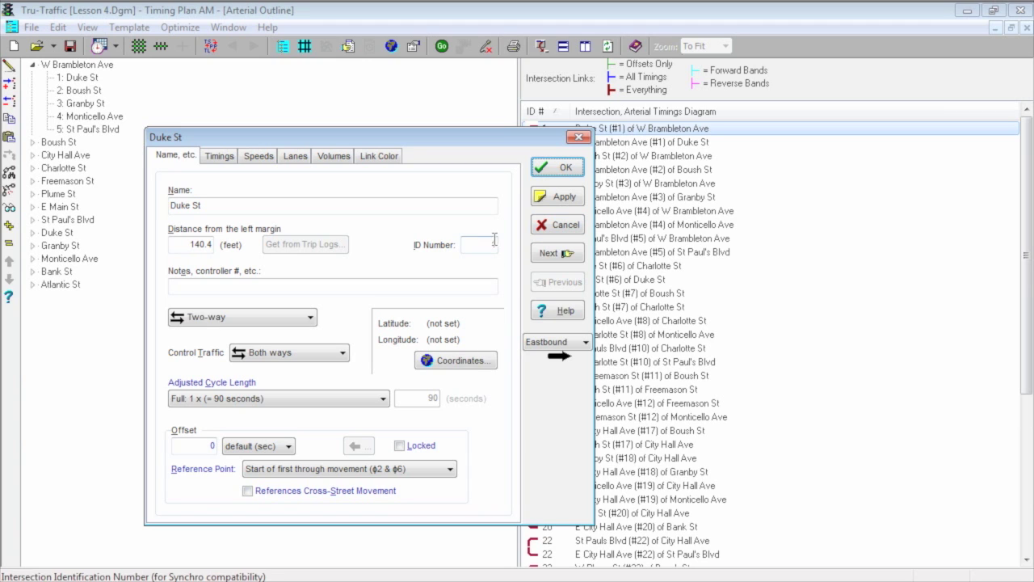
pyautogui.click(565, 224)
pyautogui.click(992, 10)
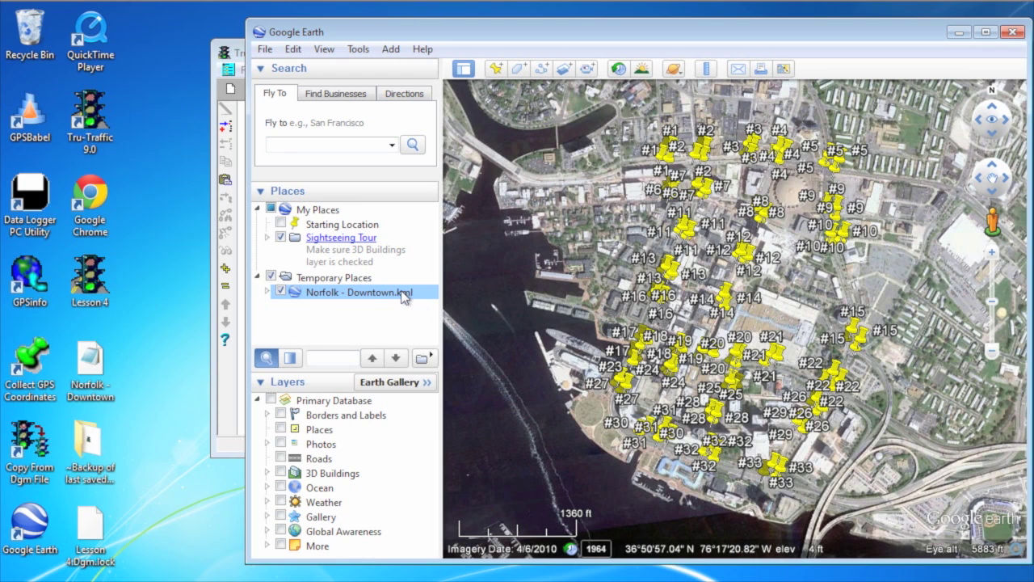
# Step: Copy the Norfolk - Downtown.kml placemarks in Google Earth
pyautogui.click(267, 293)
pyautogui.click(267, 293)
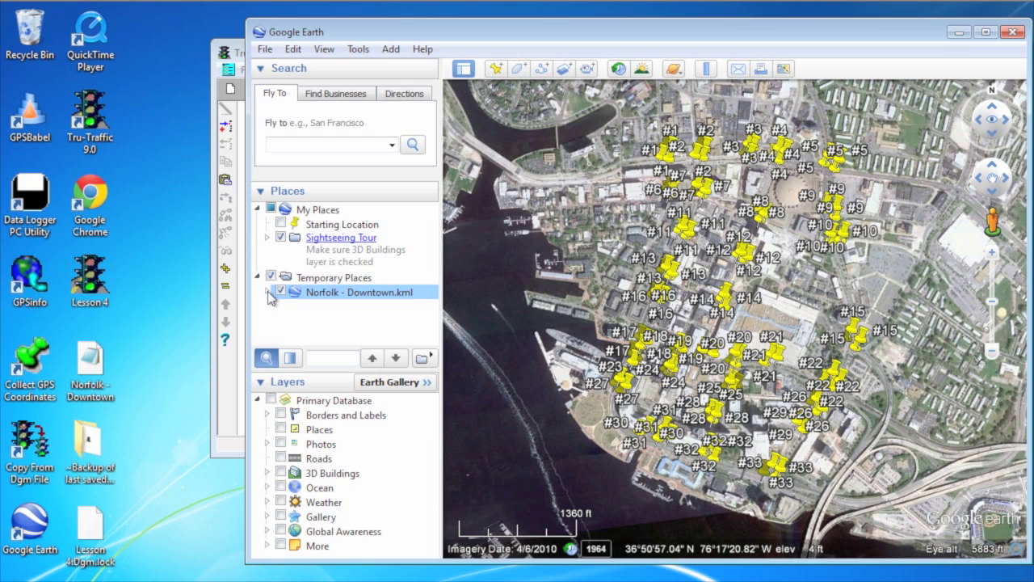
pyautogui.rightClick(331, 297)
pyautogui.click(370, 347)
# Step: Paste the copied placemarks into Tru-Traffic's intersection outline as geographic coordinates
pyautogui.click(243, 53)
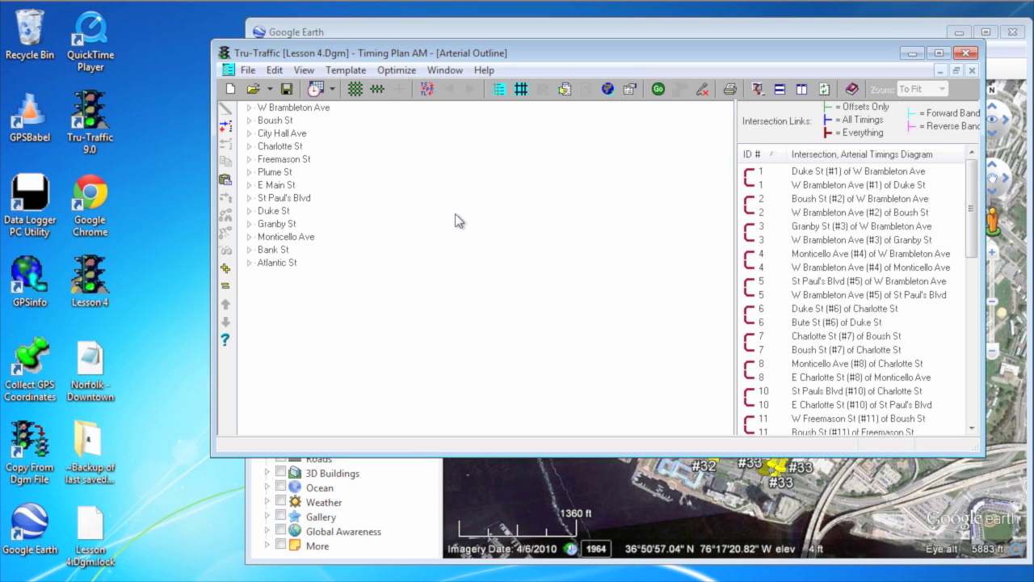
pyautogui.click(444, 253)
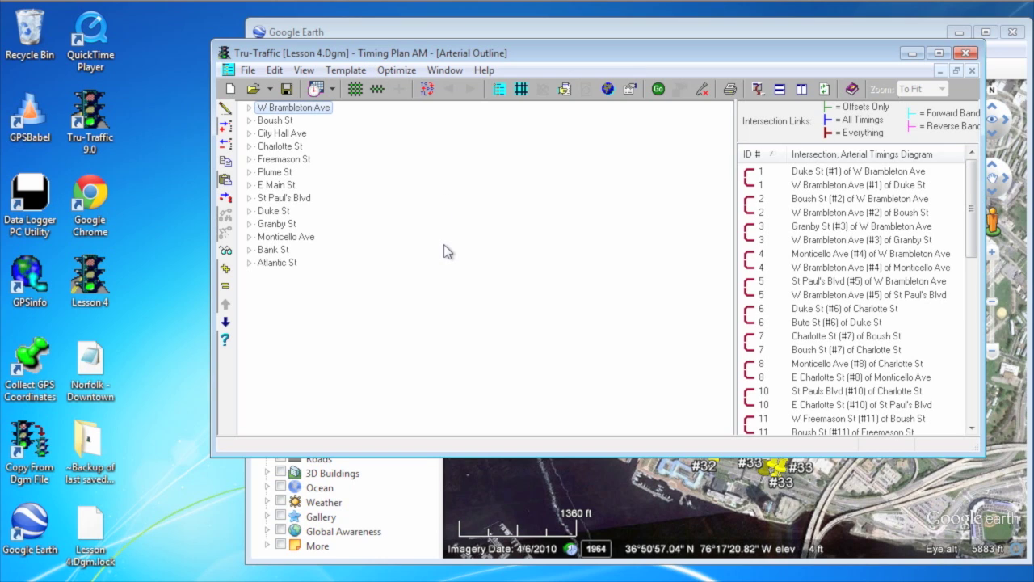
pyautogui.click(274, 71)
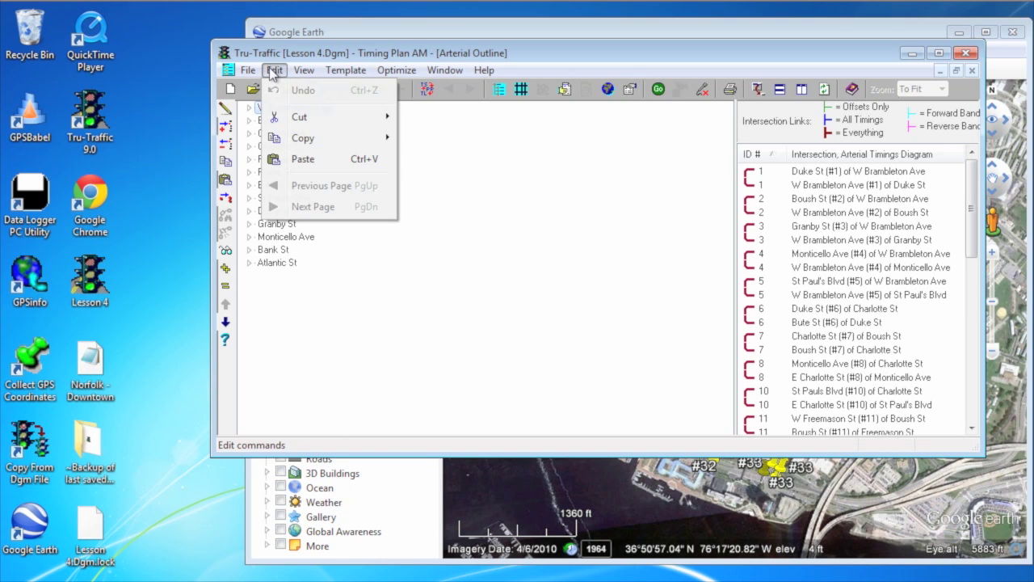
pyautogui.click(312, 165)
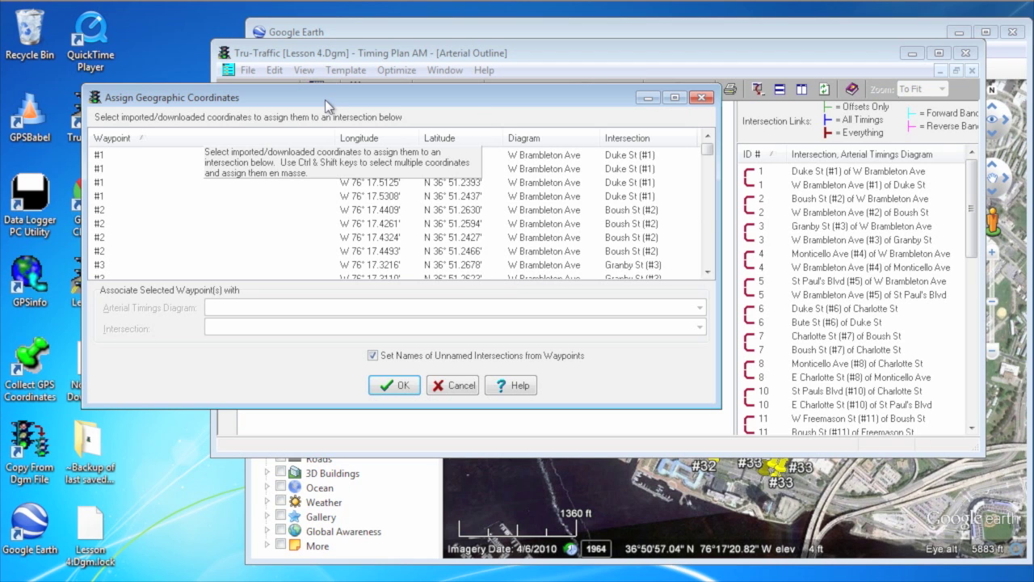
# Step: Maximize the waypoint dialog and review the intersection assignments for waypoints #28 and #30
pyautogui.click(674, 97)
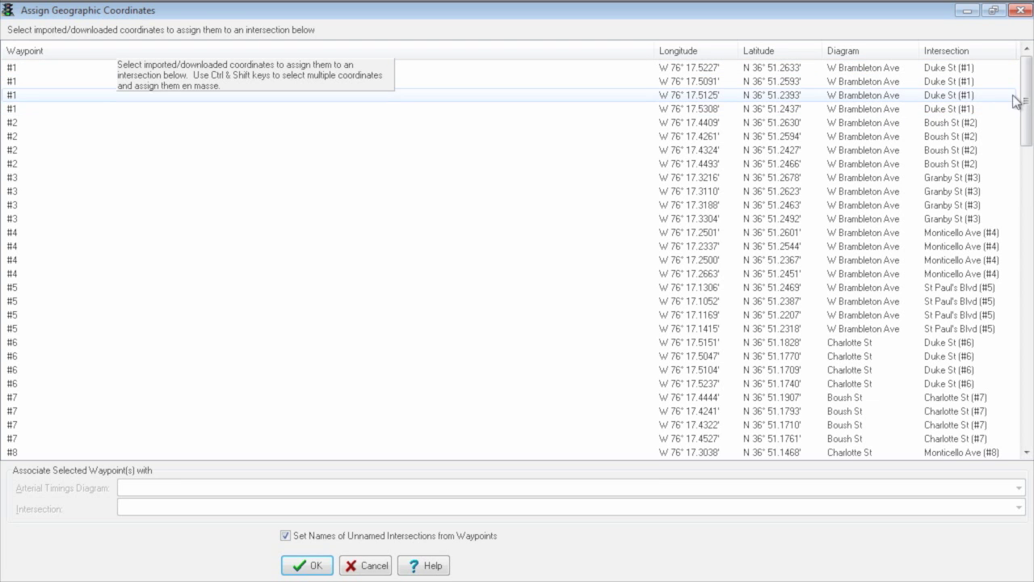
pyautogui.moveTo(1026, 101); pyautogui.dragTo(1024, 428)
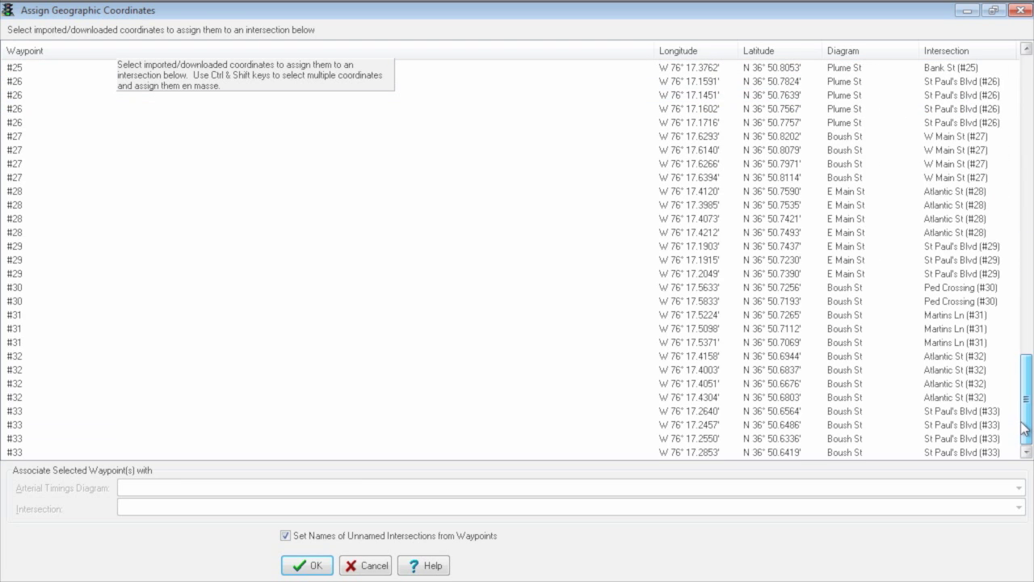
pyautogui.click(473, 231)
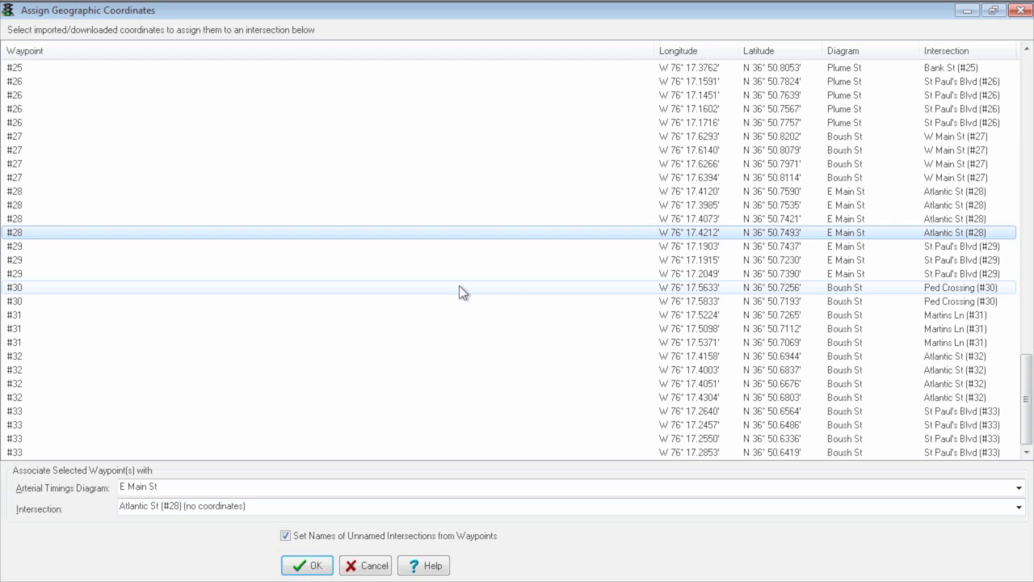
pyautogui.click(458, 287)
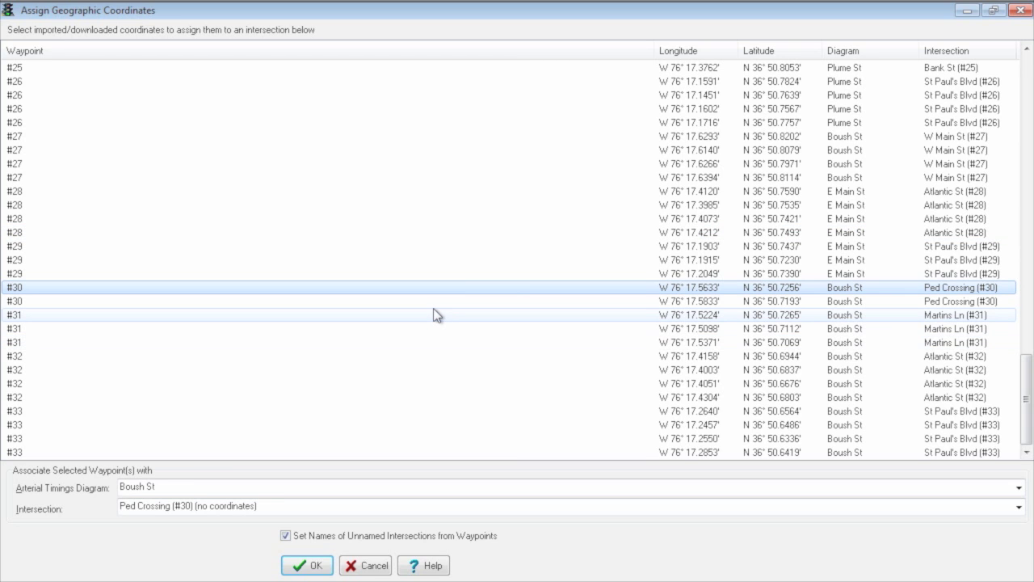
# Step: Turn off Set Names of Unnamed Intersections from Waypoints, apply coordinates, and recalculate all distances
pyautogui.click(285, 535)
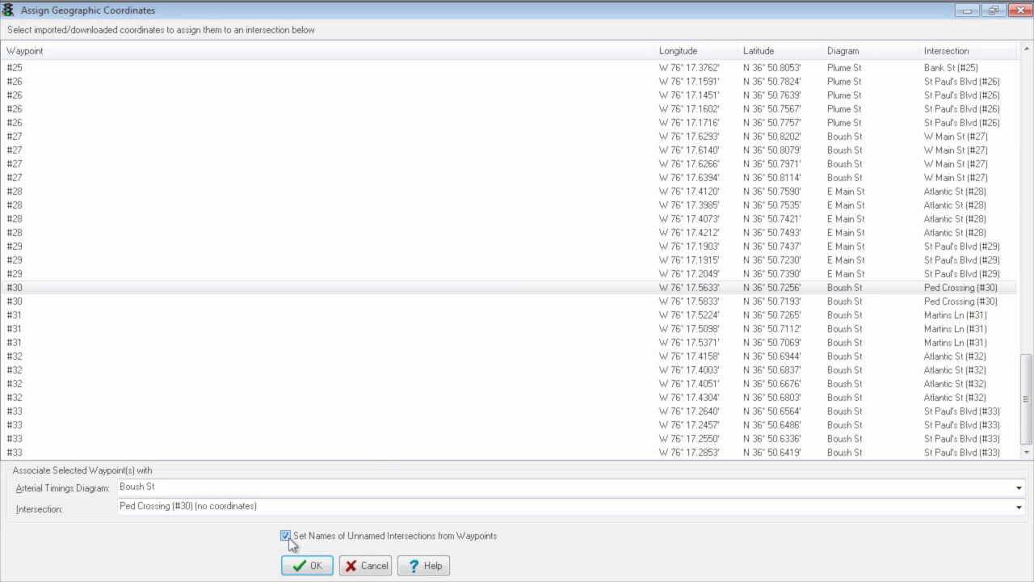
pyautogui.click(315, 568)
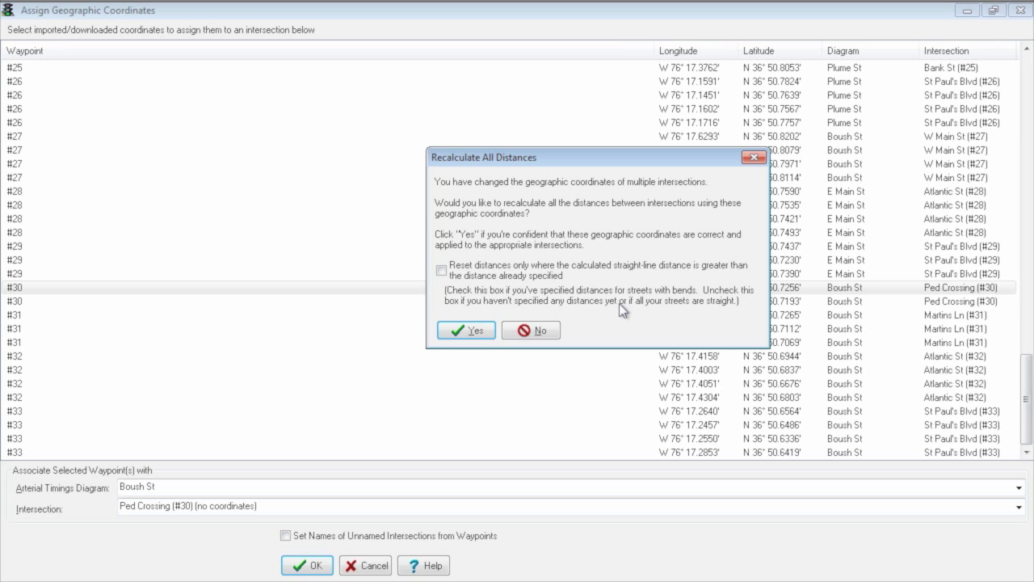
pyautogui.click(460, 326)
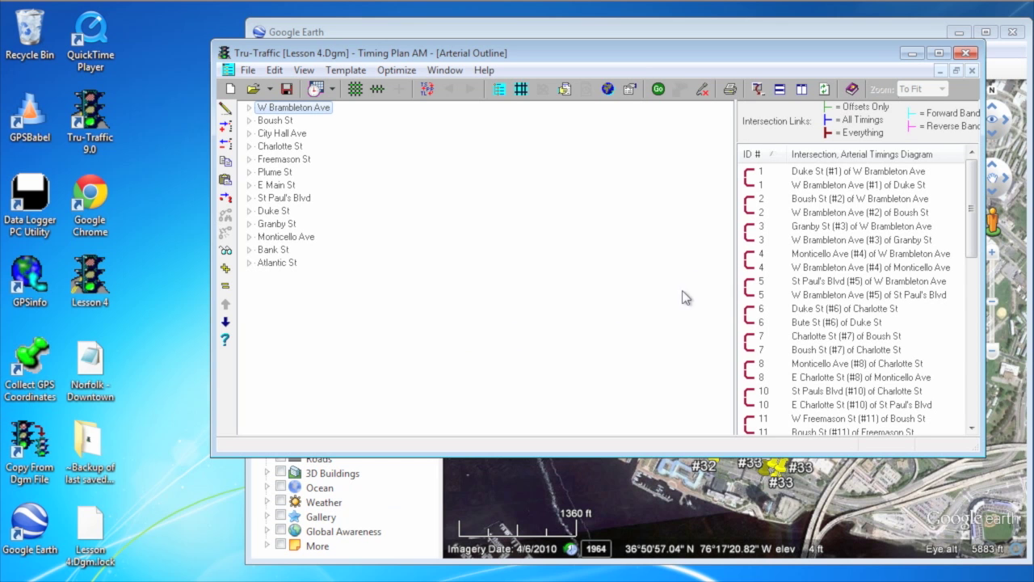
# Step: In the maximized Network View, lay out the grid with geographic coordinates
pyautogui.click(939, 52)
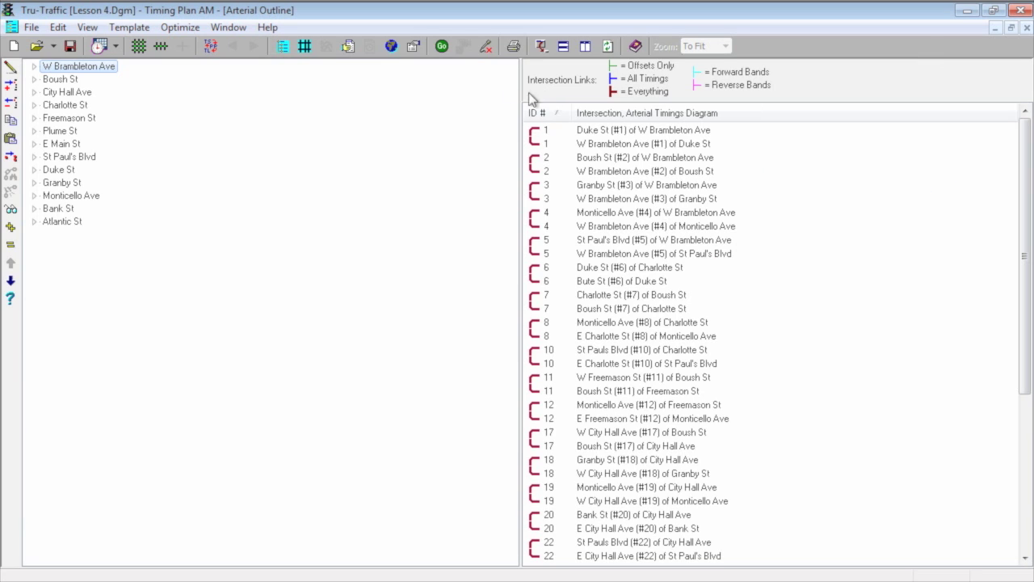
pyautogui.click(305, 48)
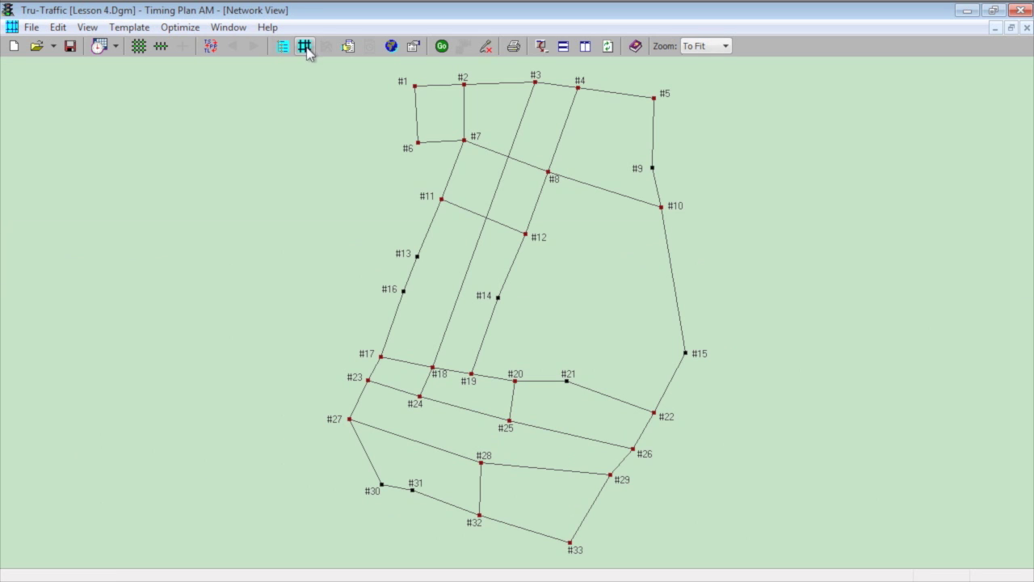
pyautogui.rightClick(806, 228)
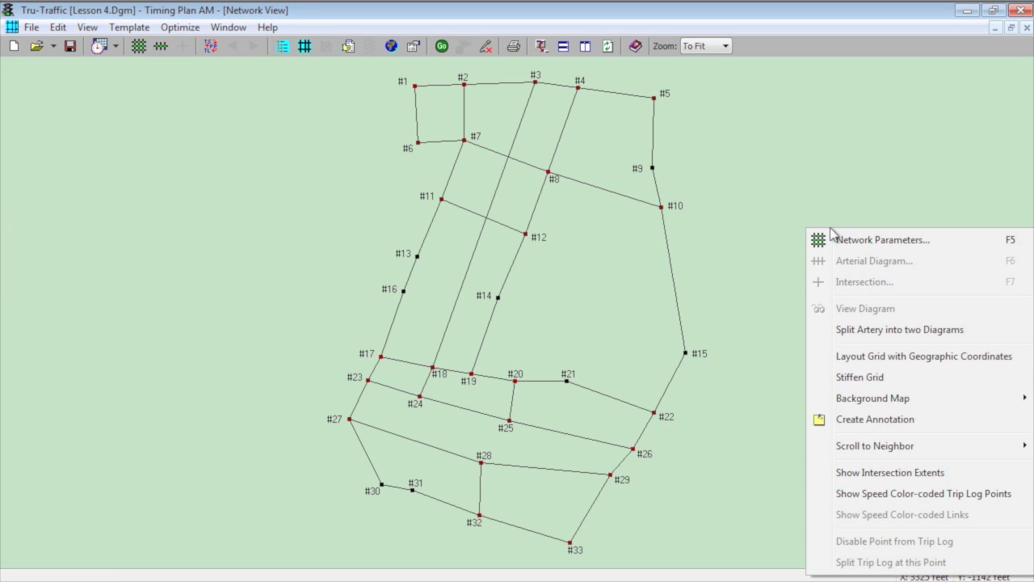
pyautogui.click(904, 365)
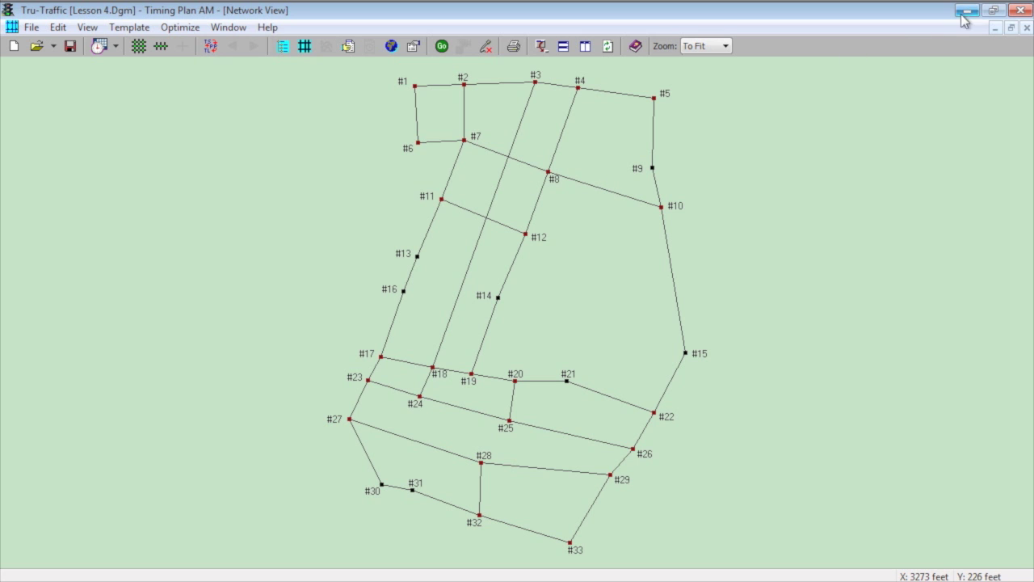
# Step: Restore down Tru-Traffic and maximize Google Earth's placemark map
pyautogui.click(992, 14)
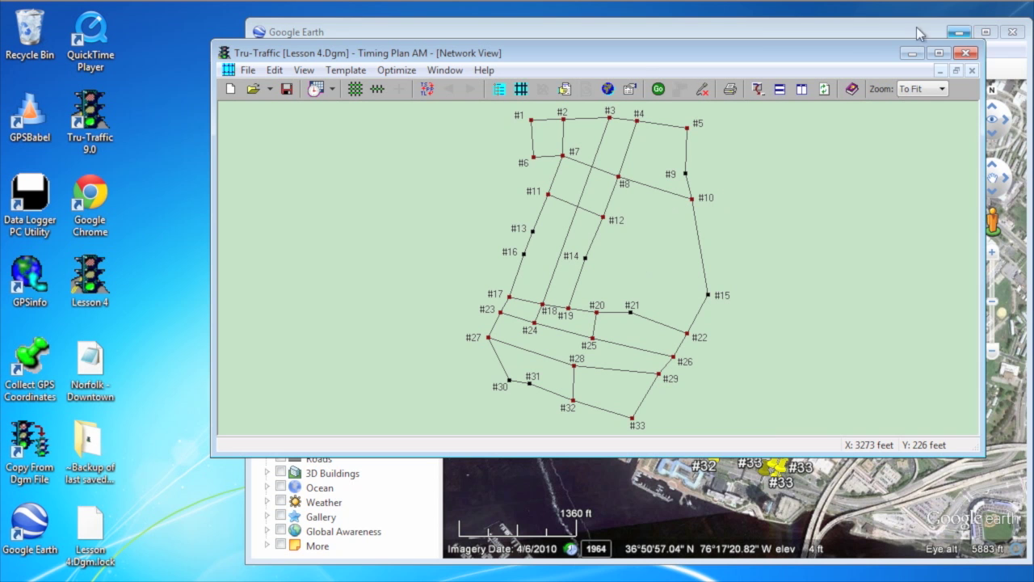
pyautogui.click(749, 32)
pyautogui.doubleClick(750, 33)
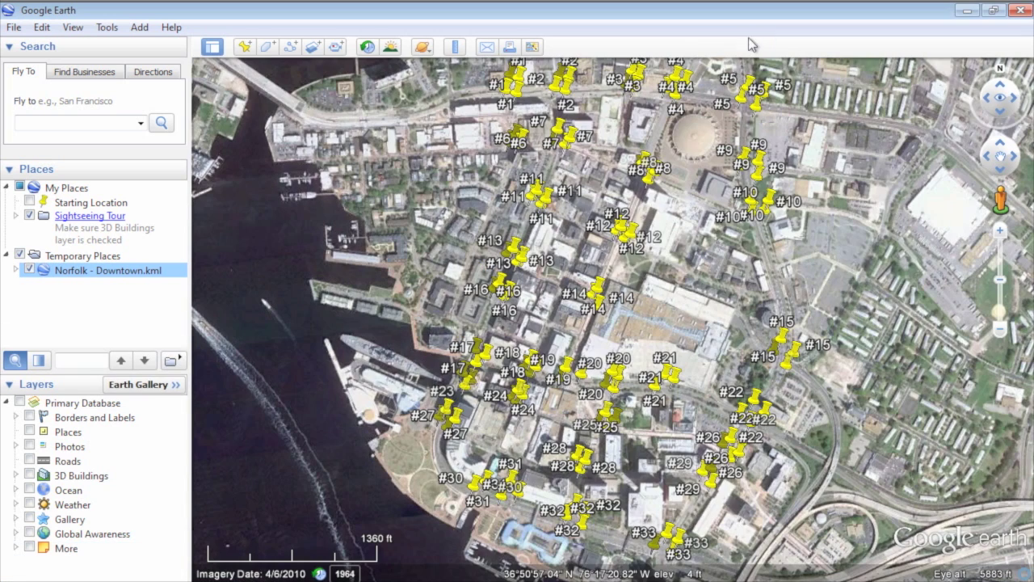